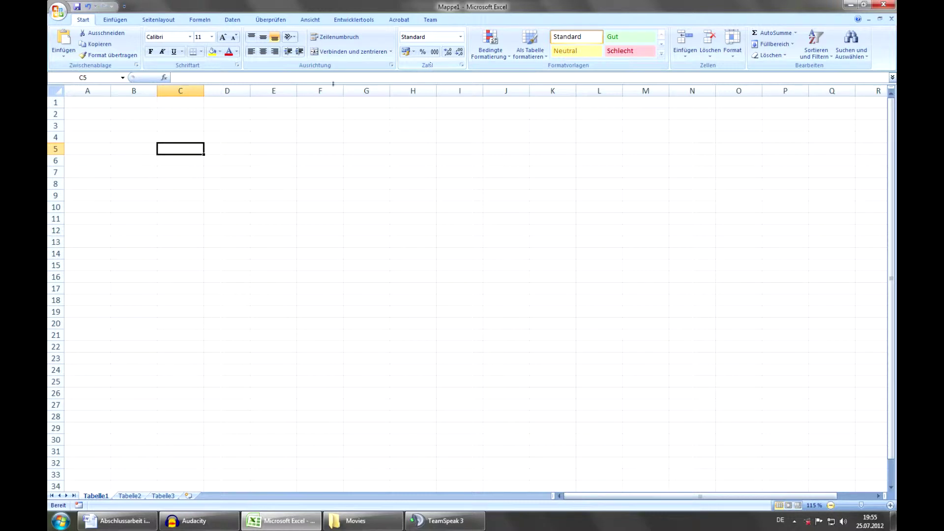
- Select cells B4, C4, D8 and B2 and the whole of column A
{"action": "left_click", "coordinate": [151, 136]}
{"action": "left_click", "coordinate": [185, 136]}
{"action": "left_click_drag", "start_coordinate": [252, 181], "coordinate": [231, 181]}
{"action": "left_click", "coordinate": [229, 183]}
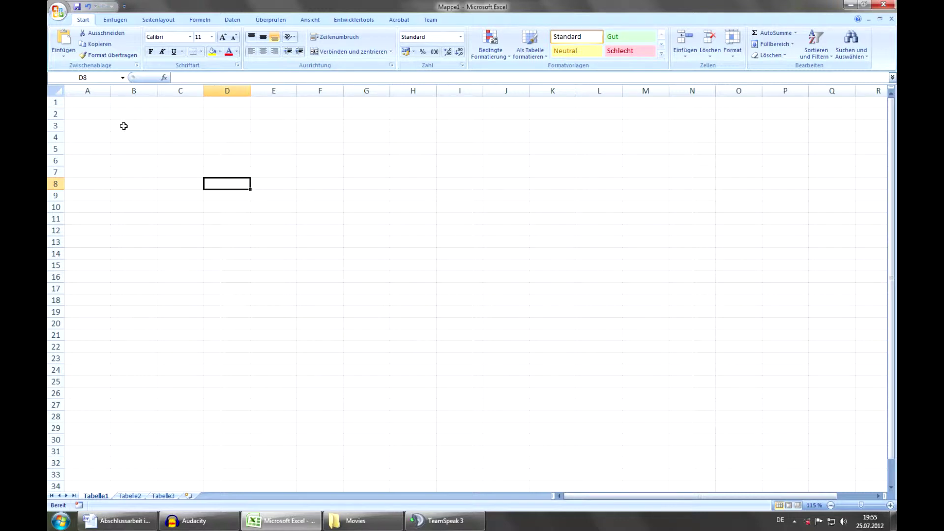
{"action": "left_click", "coordinate": [105, 90]}
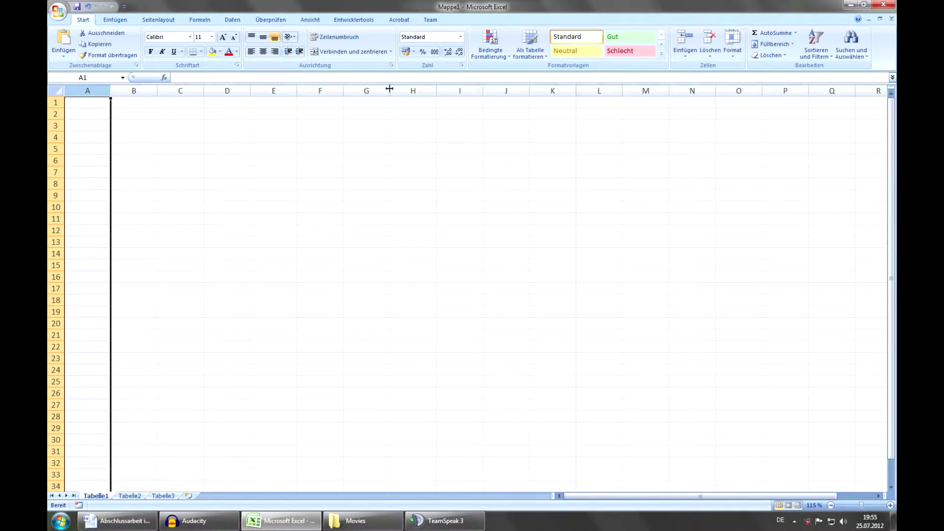
{"action": "left_click", "coordinate": [118, 113]}
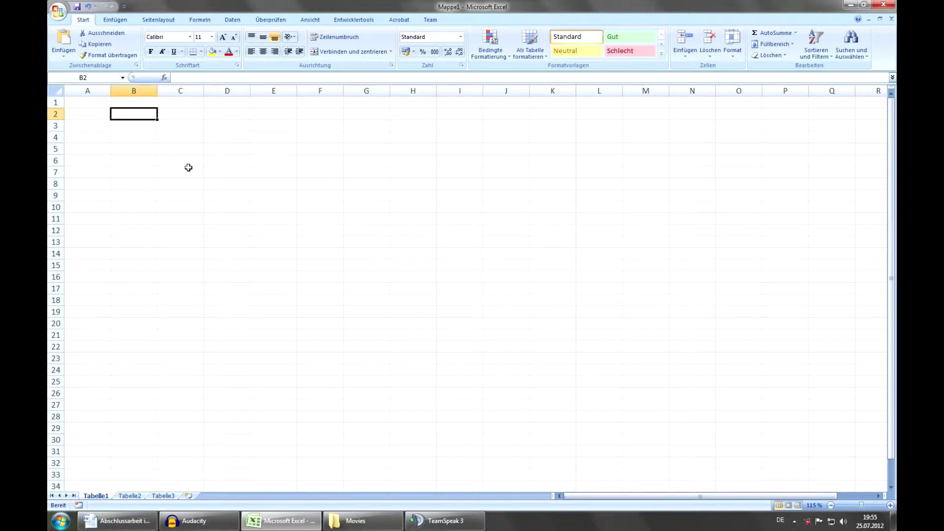
- Select cells C7, D10 and A1, step down to A3, then select L13 and D3
{"action": "left_click", "coordinate": [193, 174]}
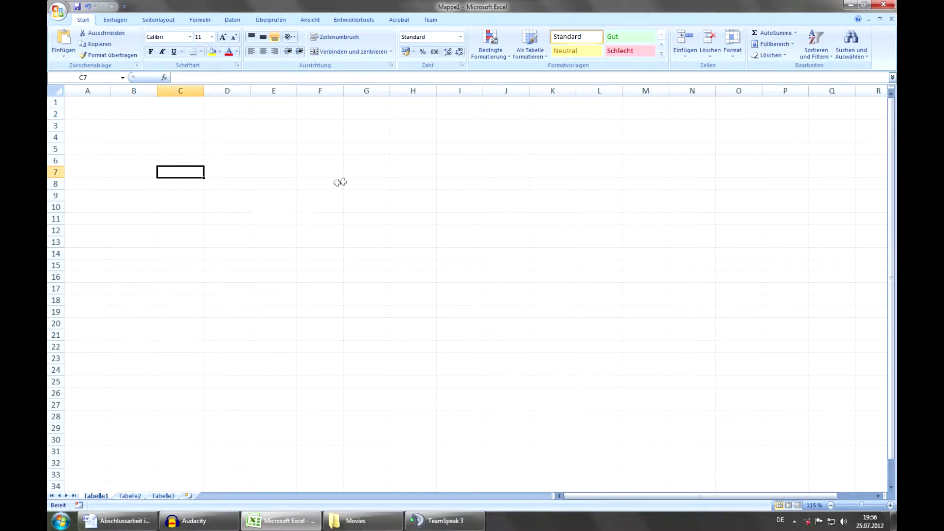
{"action": "left_click", "coordinate": [234, 206]}
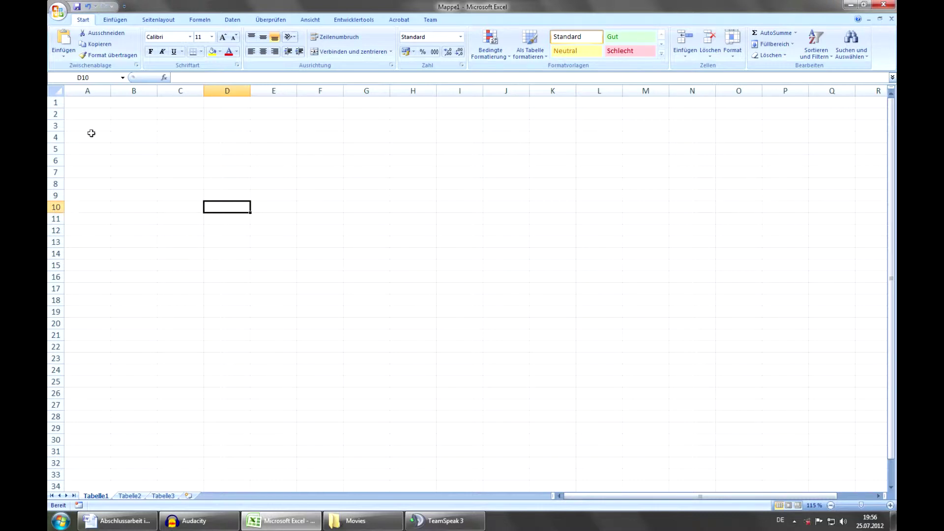
{"action": "left_click", "coordinate": [88, 101]}
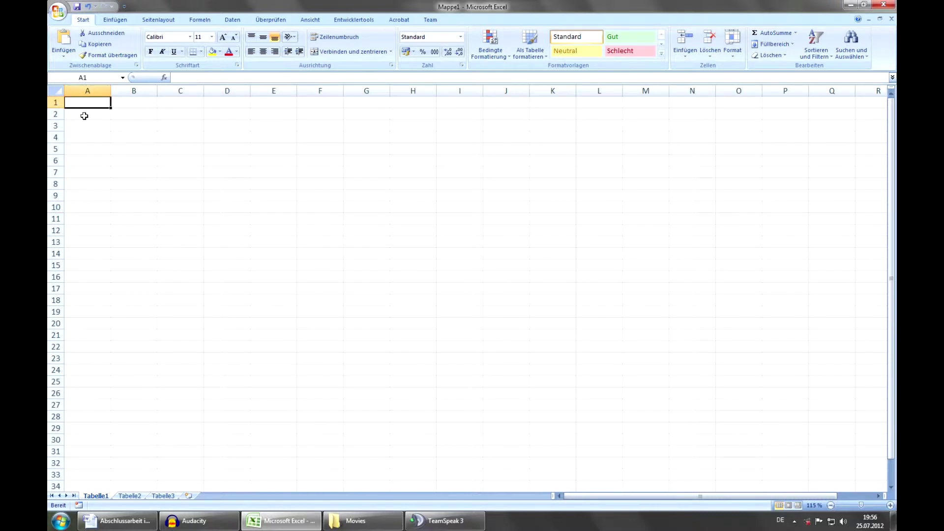
{"action": "key", "text": "Return"}
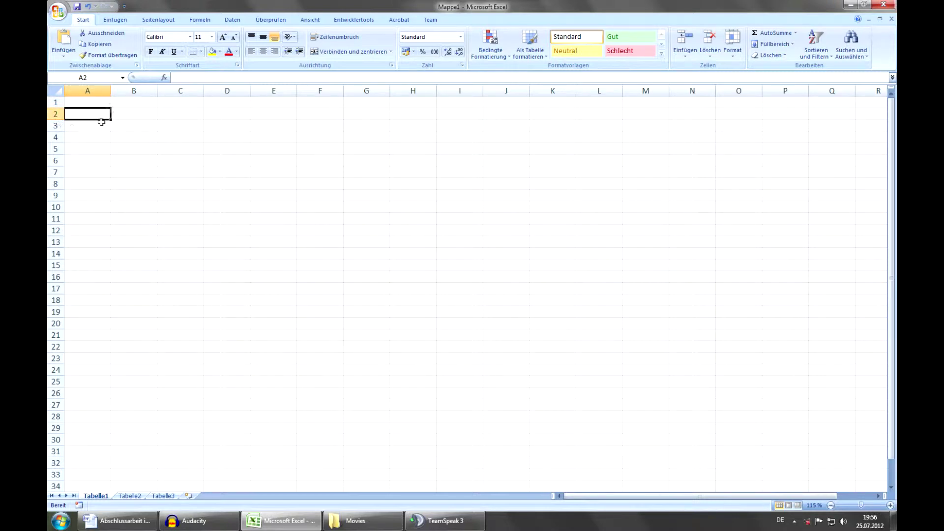
{"action": "key", "text": "Return"}
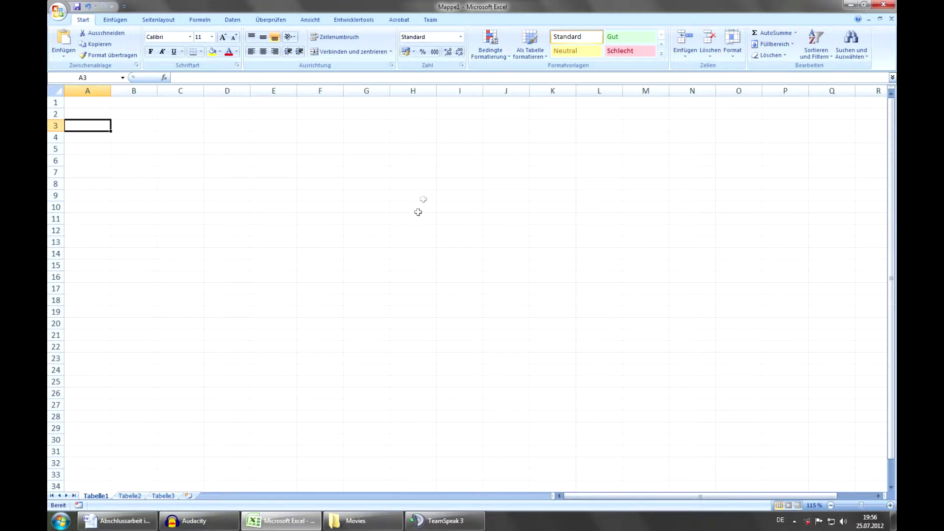
{"action": "left_click", "coordinate": [599, 240]}
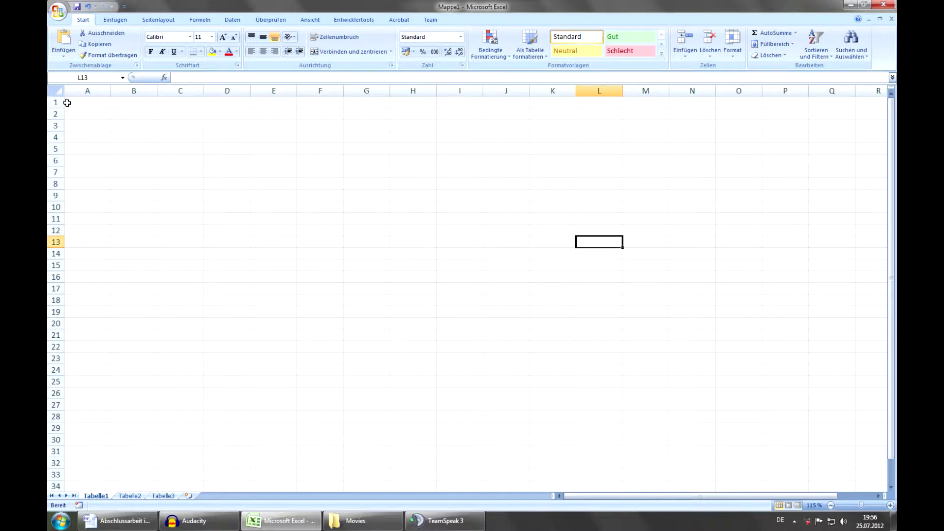
{"action": "left_click", "coordinate": [83, 77]}
{"action": "left_click", "coordinate": [222, 127]}
- Zoom the sheet to 175% and select cell B3
{"action": "scroll", "coordinate": [157, 118], "scroll_direction": "up", "scroll_amount": 2, "text": "ctrl"}
{"action": "scroll", "coordinate": [158, 118], "scroll_direction": "up", "scroll_amount": 1, "text": "ctrl"}
{"action": "scroll", "coordinate": [157, 118], "scroll_direction": "up", "scroll_amount": 1, "text": "ctrl"}
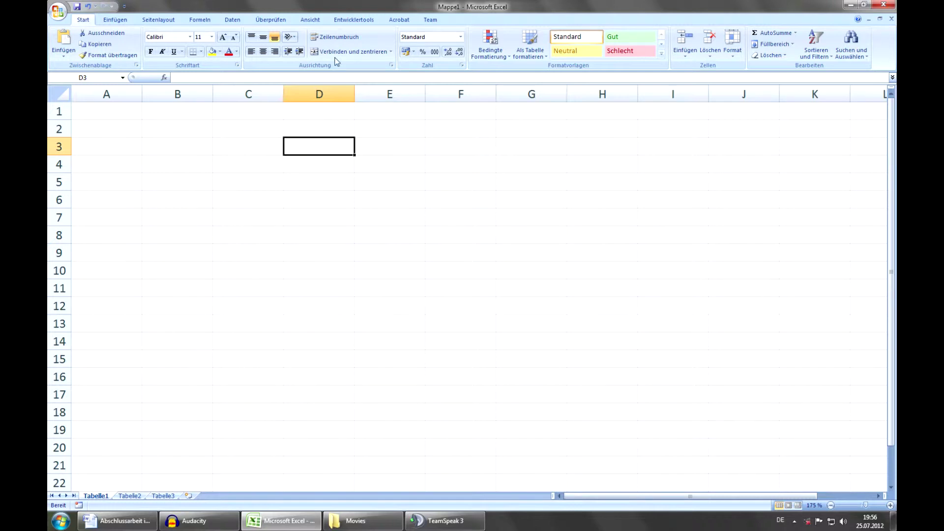
{"action": "left_click", "coordinate": [188, 146]}
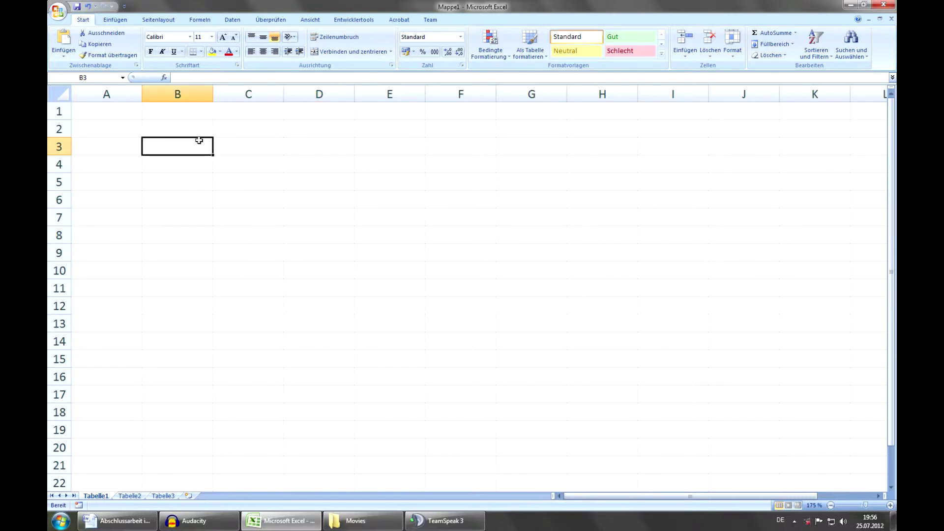
- Walk the selection from B3 to F7 and back with arrow keys, then widen column B
{"action": "key", "text": "Down"}
{"action": "key", "text": "Right"}
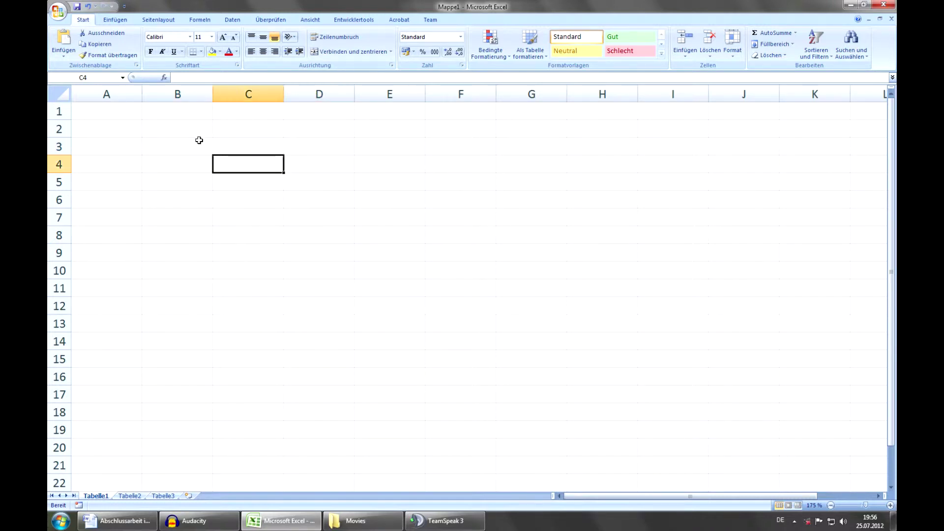
{"action": "key", "text": "Right"}
{"action": "key", "text": "Down"}
{"action": "key", "text": "Right"}
{"action": "key", "text": "Down"}
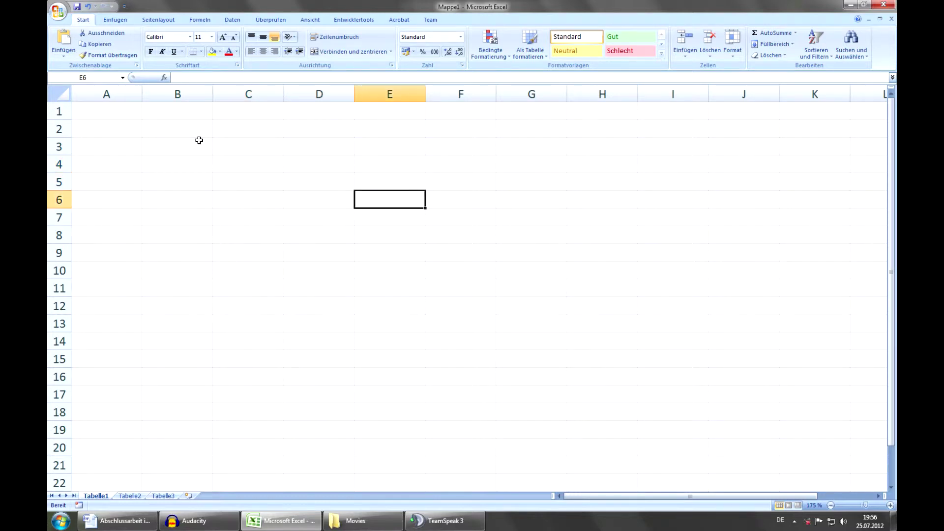
{"action": "key", "text": "Right"}
{"action": "key", "text": "Down"}
{"action": "key", "text": "Left"}
{"action": "key", "text": "Up"}
{"action": "key", "text": "Left"}
{"action": "key", "text": "Up"}
{"action": "key", "text": "Left"}
{"action": "key", "text": "Up"}
{"action": "key", "text": "Up"}
{"action": "key", "text": "Left"}
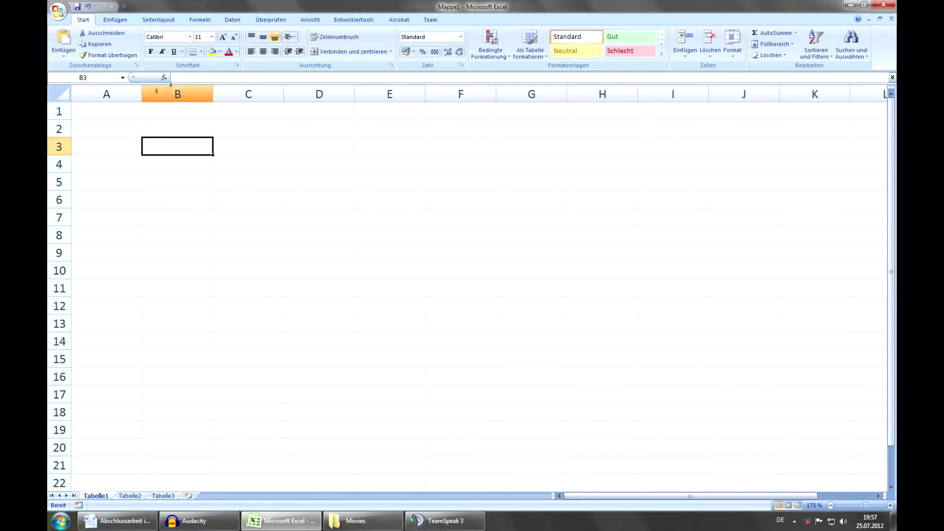
{"action": "left_click_drag", "start_coordinate": [214, 94], "coordinate": [285, 93]}
- Adjust row 3's height, left-align cell B3 and select B4
{"action": "mouse_move", "coordinate": [59, 164]}
{"action": "left_mouse_down"}
{"action": "mouse_move", "coordinate": [76, 212]}
{"action": "mouse_move", "coordinate": [64, 156]}
{"action": "left_mouse_up"}
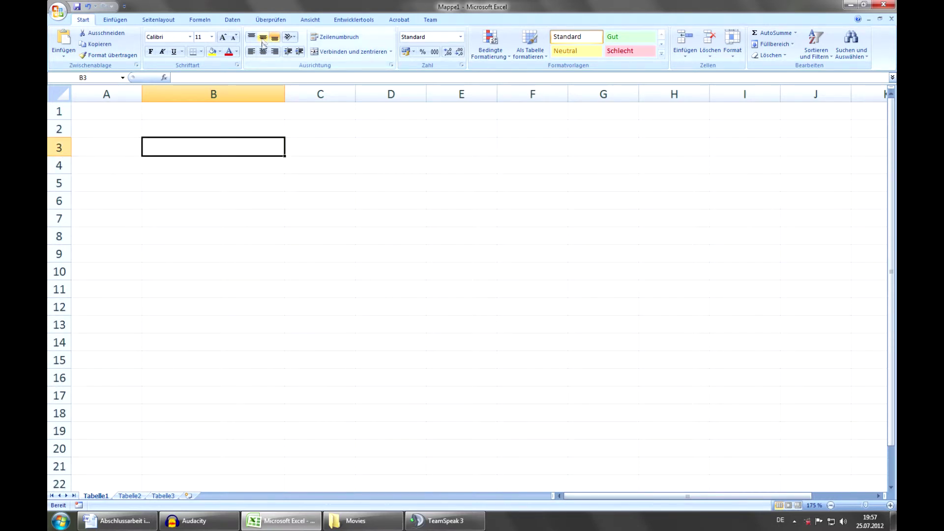
{"action": "left_click", "coordinate": [251, 51]}
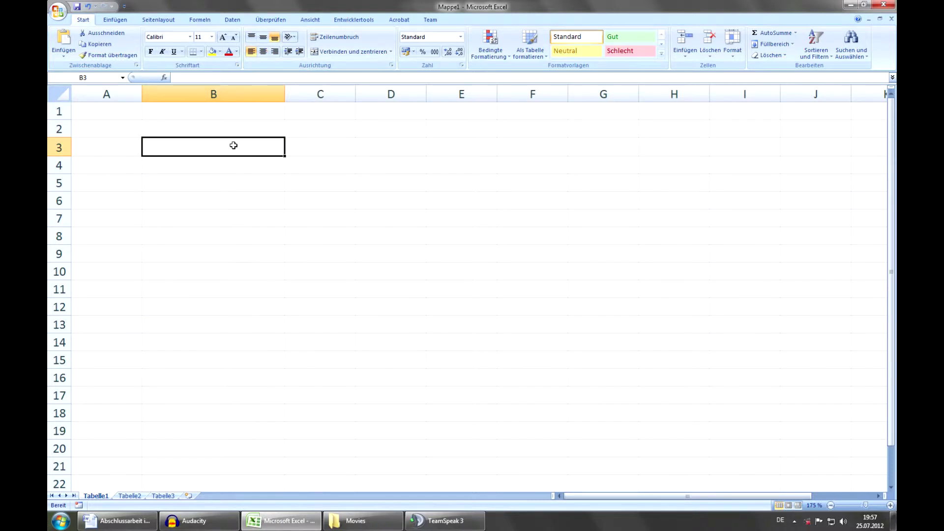
{"action": "left_click", "coordinate": [228, 164]}
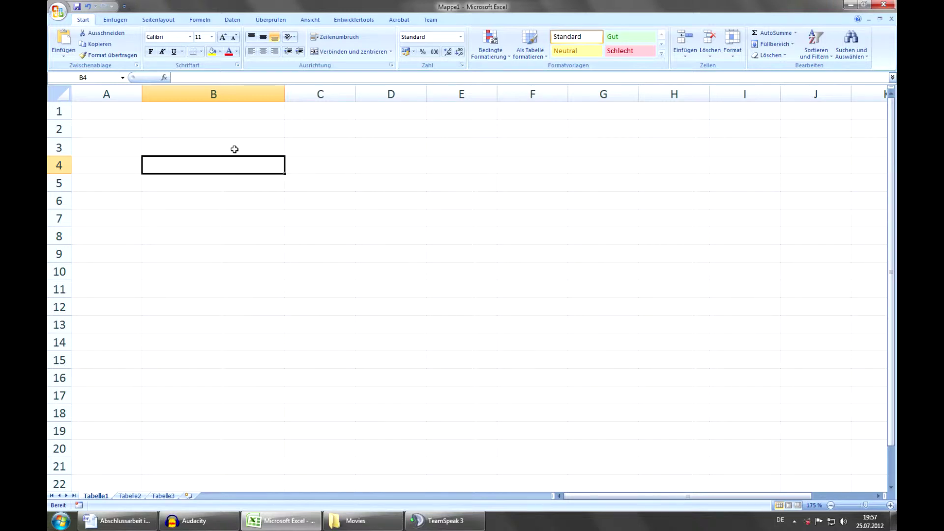
- Enter Hallo in B4, Welt in B5 and Wie in C4
{"action": "type", "text": "Hallo"}
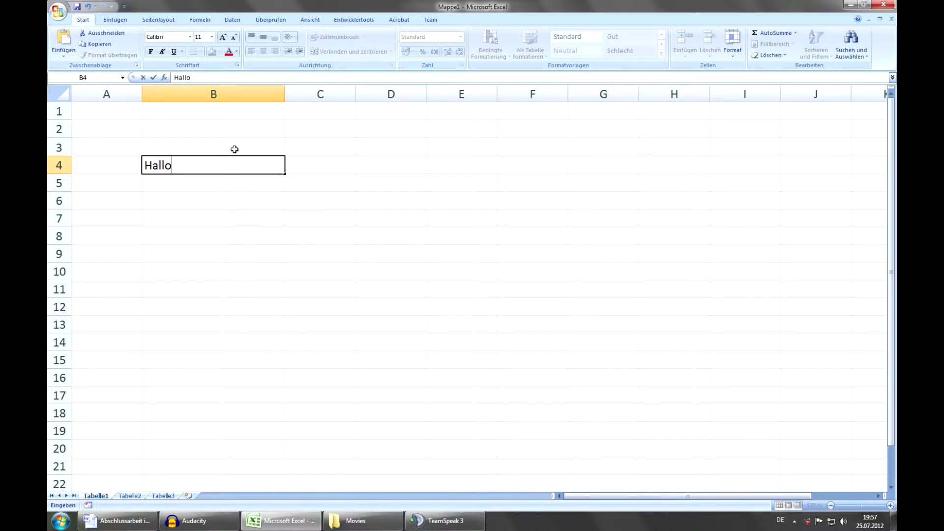
{"action": "key", "text": "Return"}
{"action": "type", "text": "Welt"}
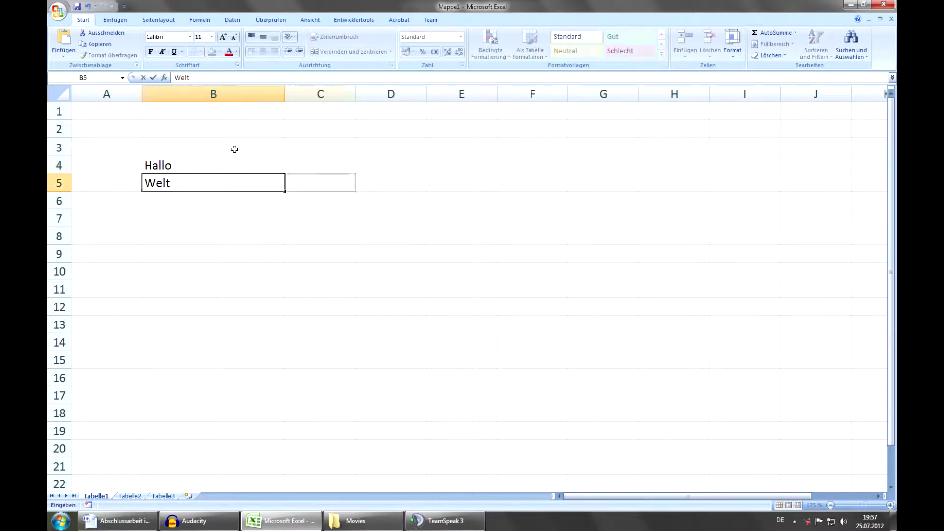
{"action": "key", "text": "Tab"}
{"action": "key", "text": "Up"}
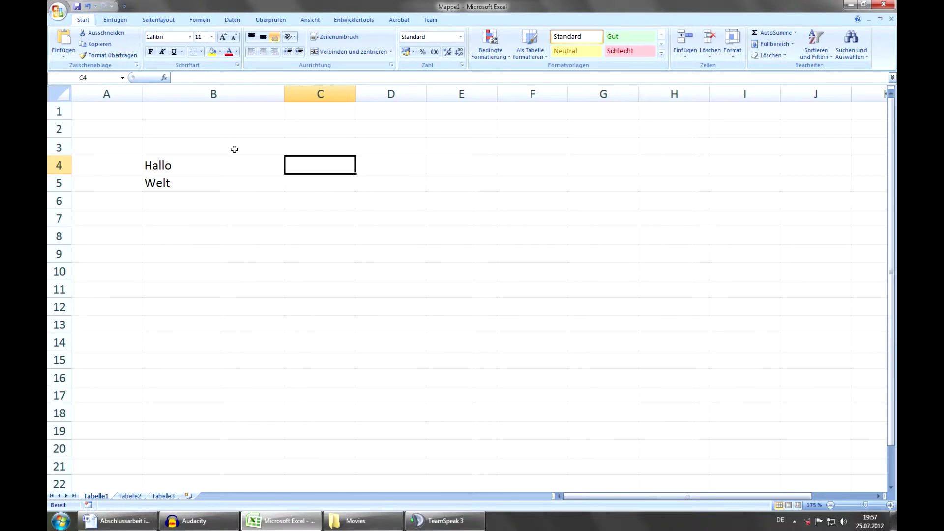
{"action": "type", "text": "Wie"}
{"action": "key", "text": "Left"}
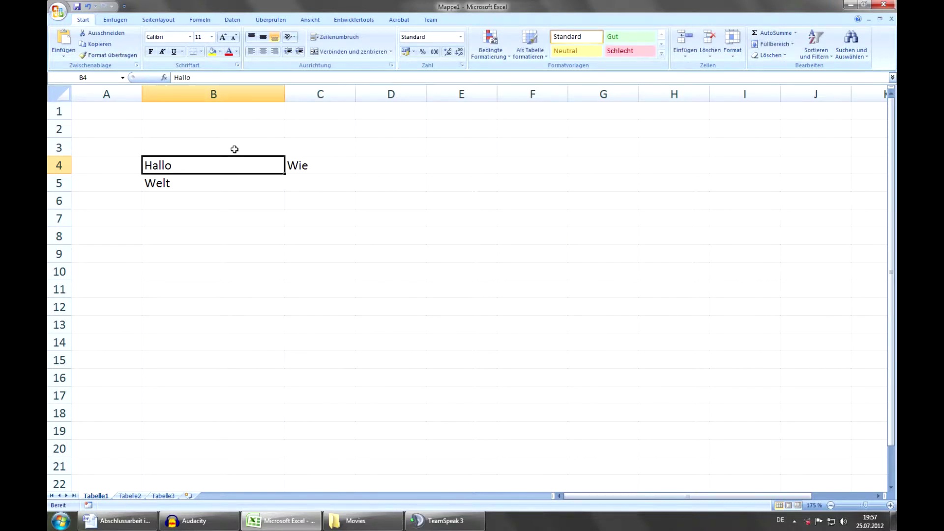
- Enter 'geht es euch?' in C5, then select the filled range B4:C5
{"action": "key", "text": "Down"}
{"action": "key", "text": "Right"}
{"action": "type", "text": "geht es euch?"}
{"action": "left_click", "coordinate": [413, 153]}
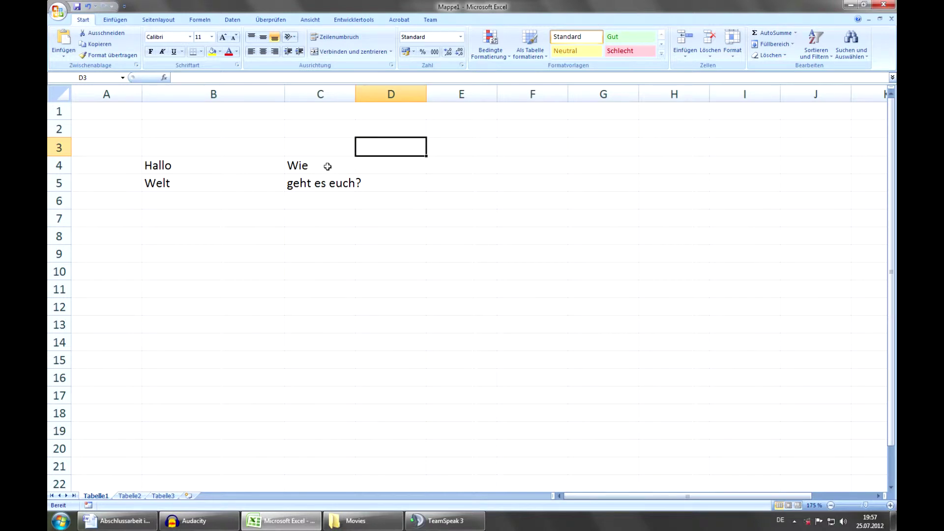
{"action": "left_click", "coordinate": [329, 184]}
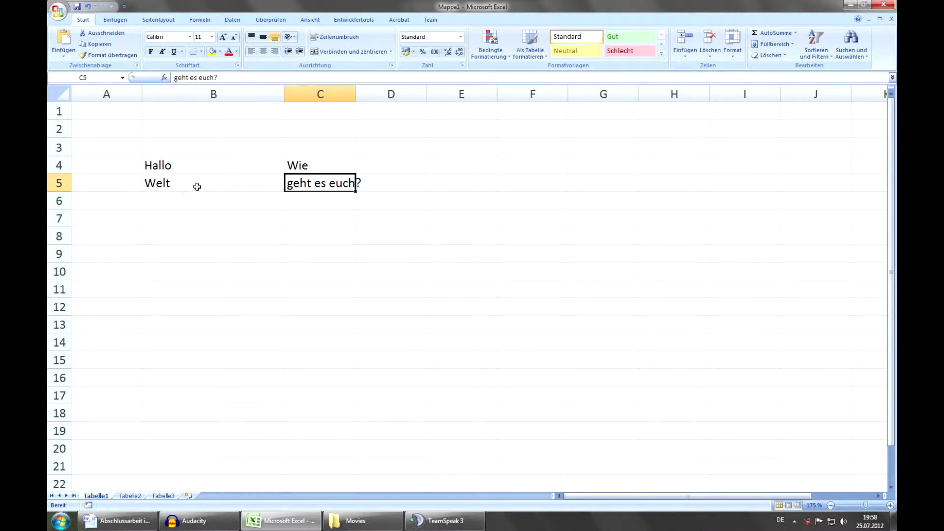
{"action": "left_click_drag", "start_coordinate": [183, 166], "coordinate": [326, 184]}
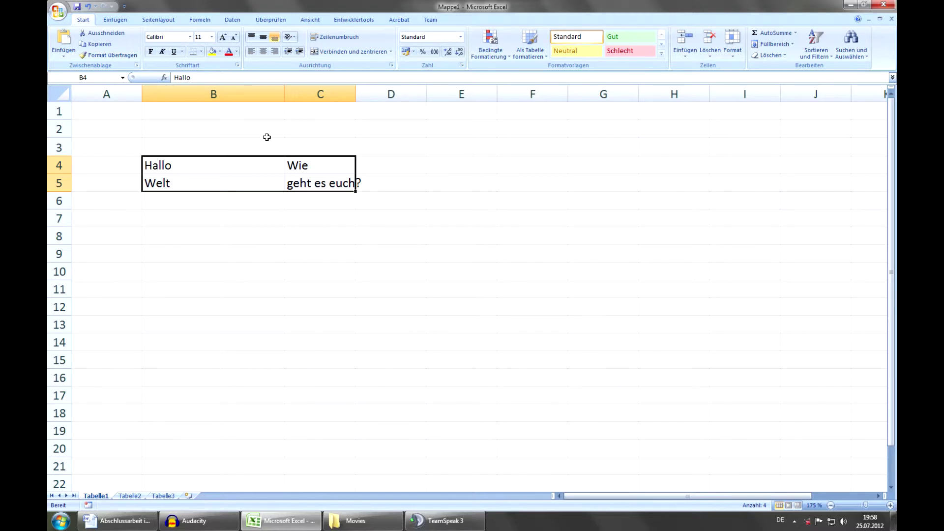
- Narrow column B to a width of 14,00 and delete the entries in B4:C5
{"action": "left_click", "coordinate": [220, 160]}
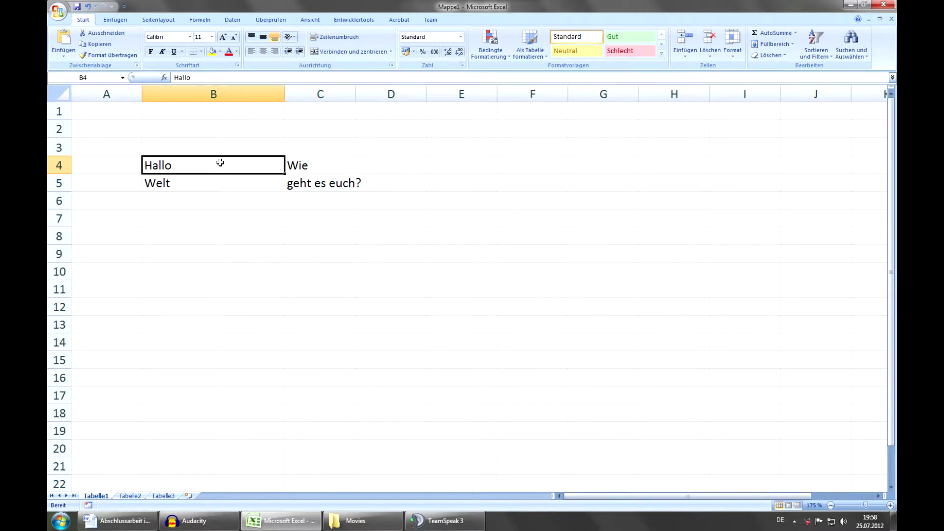
{"action": "left_click_drag", "start_coordinate": [284, 94], "coordinate": [243, 97]}
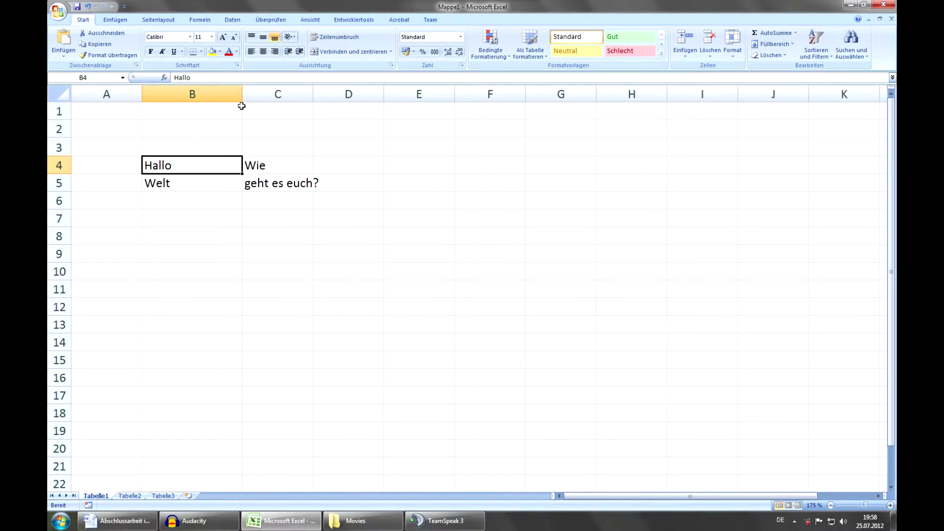
{"action": "left_click_drag", "start_coordinate": [241, 101], "coordinate": [232, 101]}
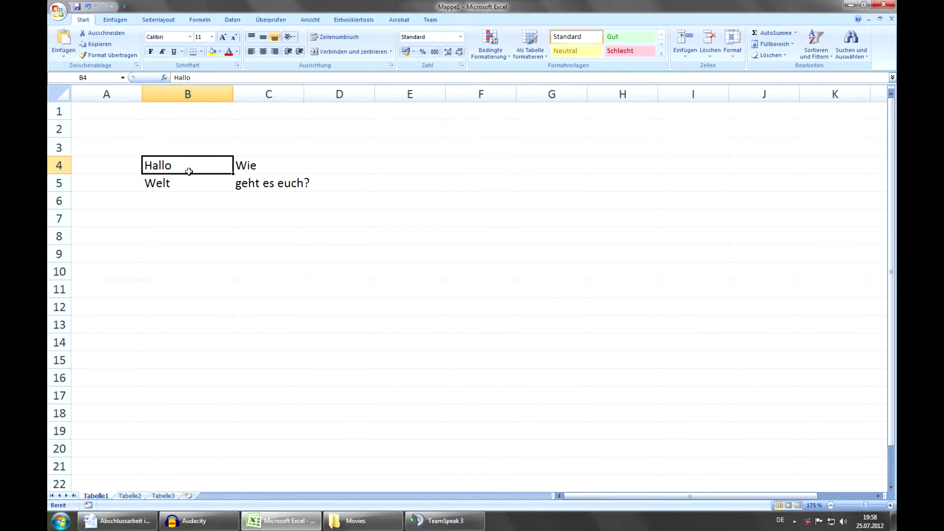
{"action": "left_click_drag", "start_coordinate": [192, 167], "coordinate": [273, 190]}
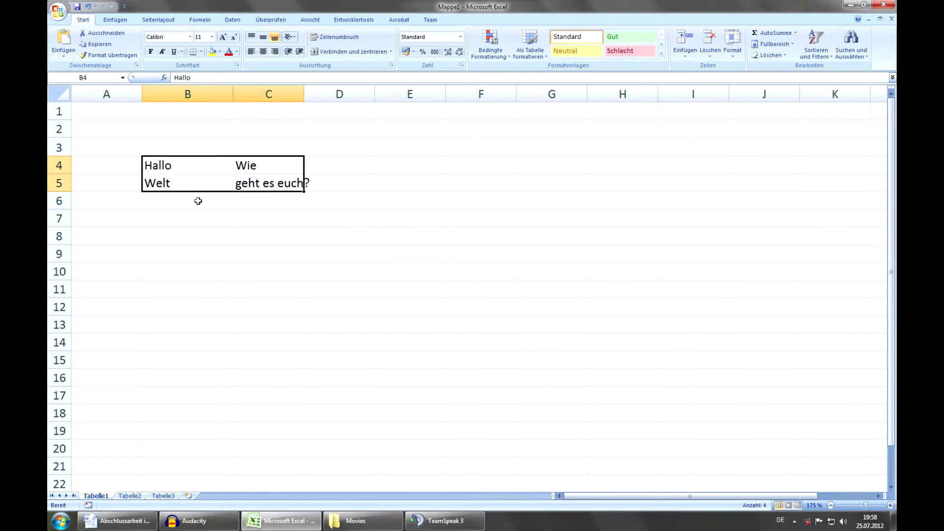
{"action": "key", "text": "Delete"}
{"action": "left_click", "coordinate": [177, 166]}
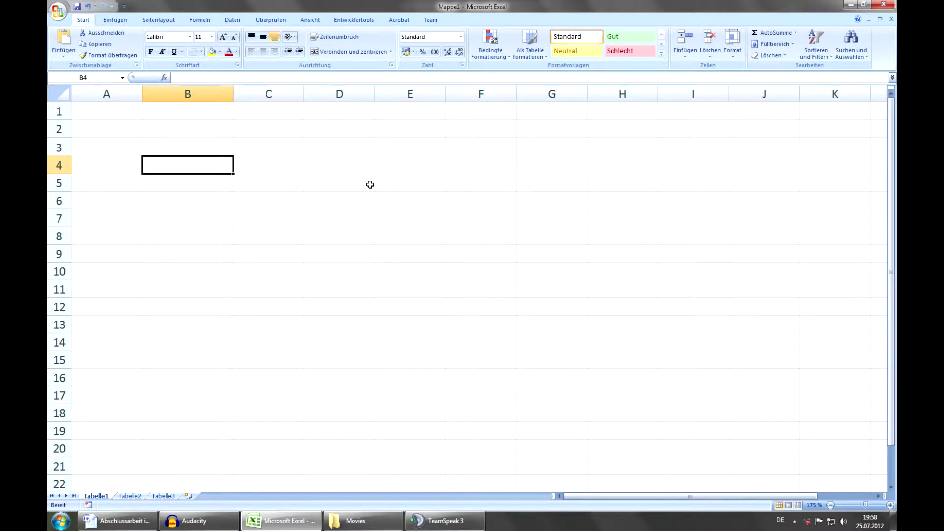
- Enter Text in B4, the number 123 in B5 and Text123 in B6
{"action": "type", "text": "Text"}
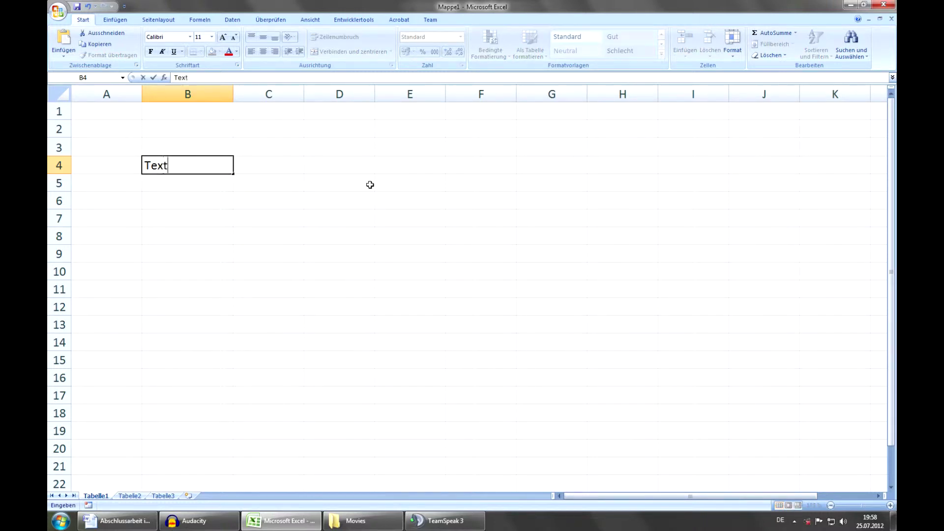
{"action": "key", "text": "Return"}
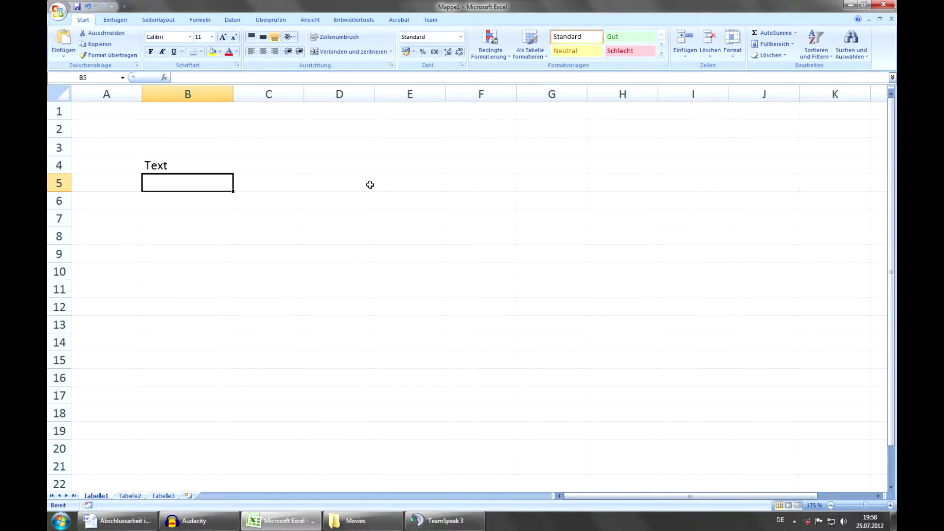
{"action": "type", "text": "123"}
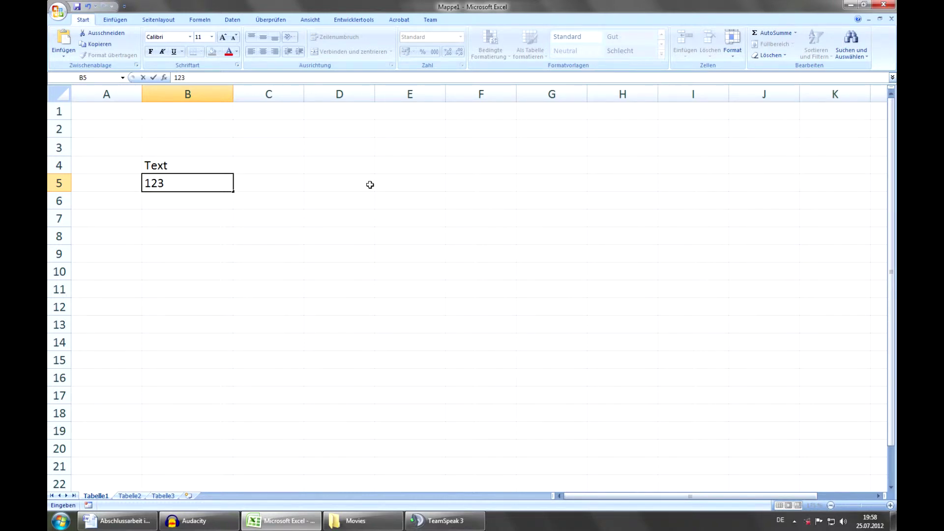
{"action": "key", "text": "Return"}
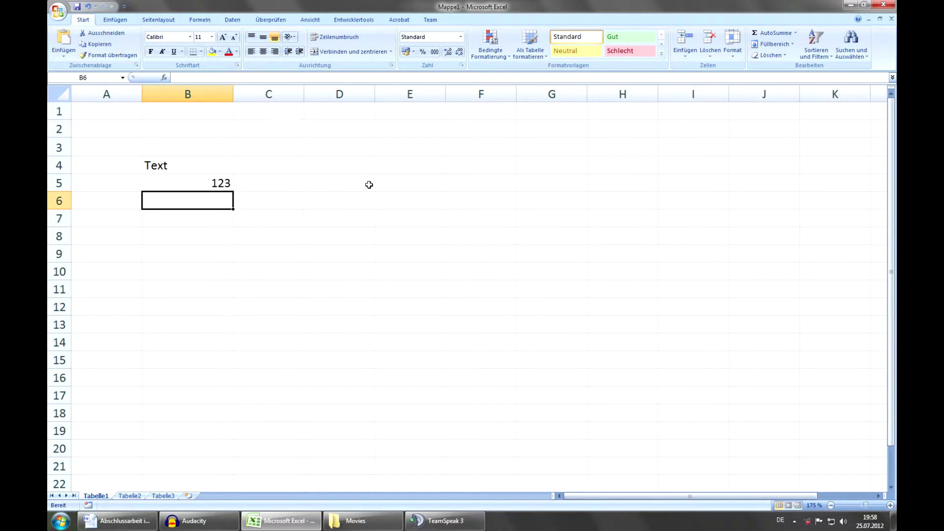
{"action": "key", "text": "Up"}
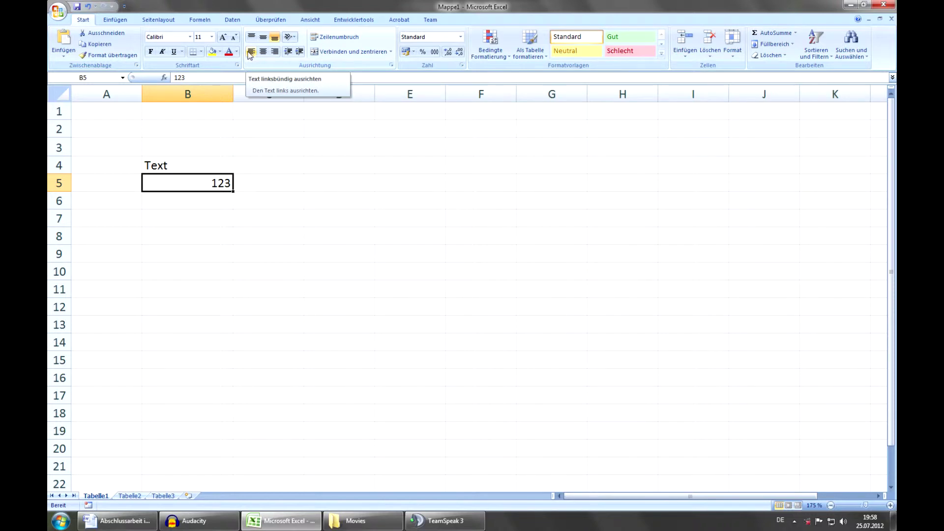
{"action": "left_click", "coordinate": [201, 209]}
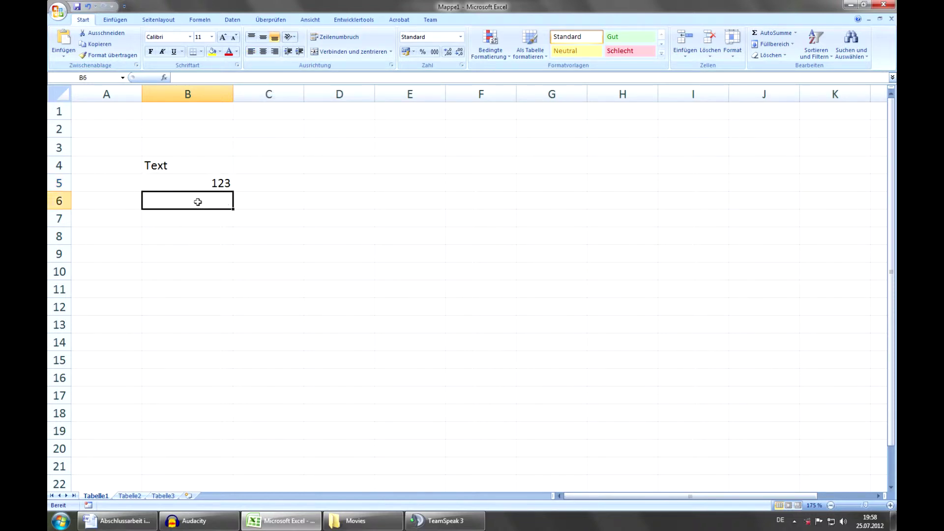
{"action": "type", "text": "Text"}
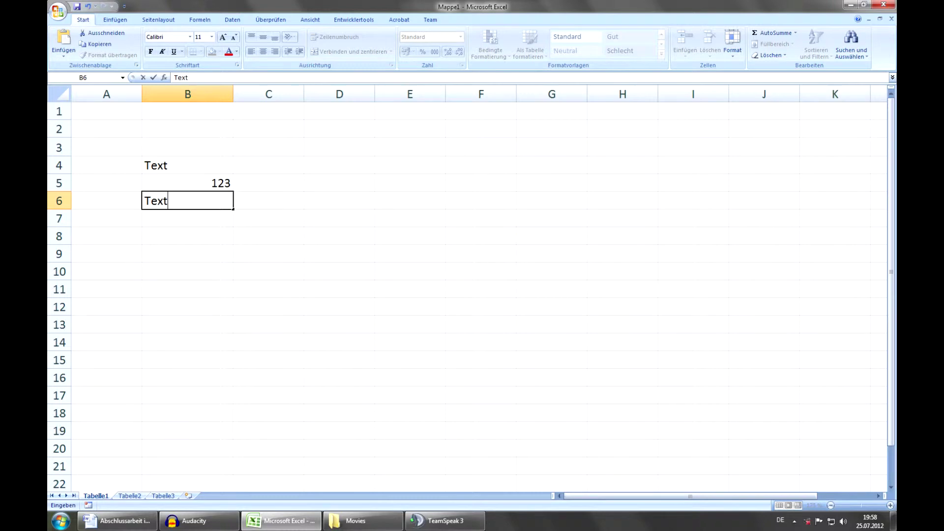
{"action": "type", "text": "123"}
{"action": "key", "text": "Return"}
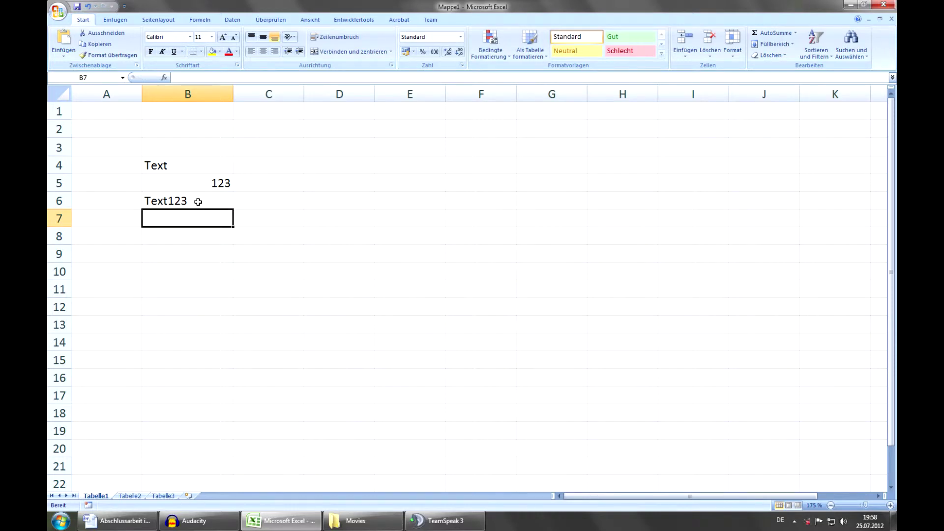
{"action": "key", "text": "Down"}
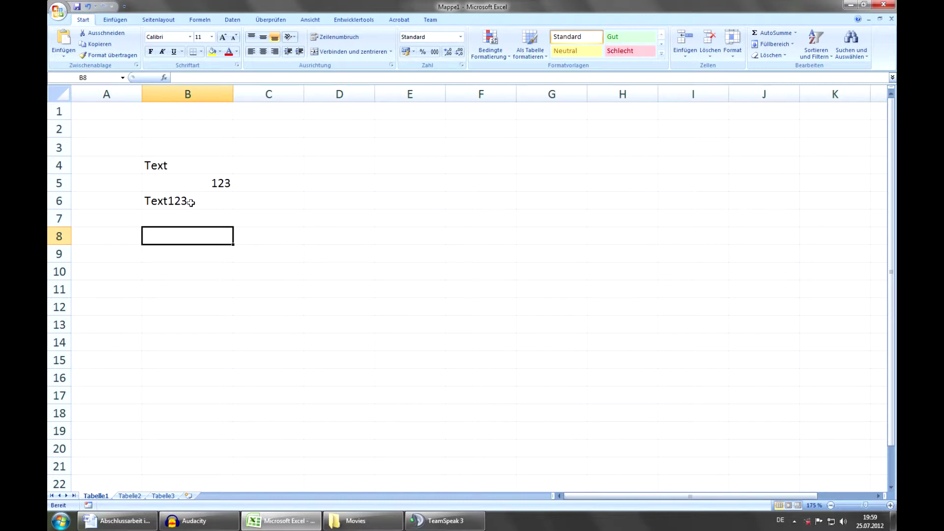
- Type 1+2+3 as plain text in B8 and the formula =1+2+3 in B9
{"action": "type", "text": "1+2+3"}
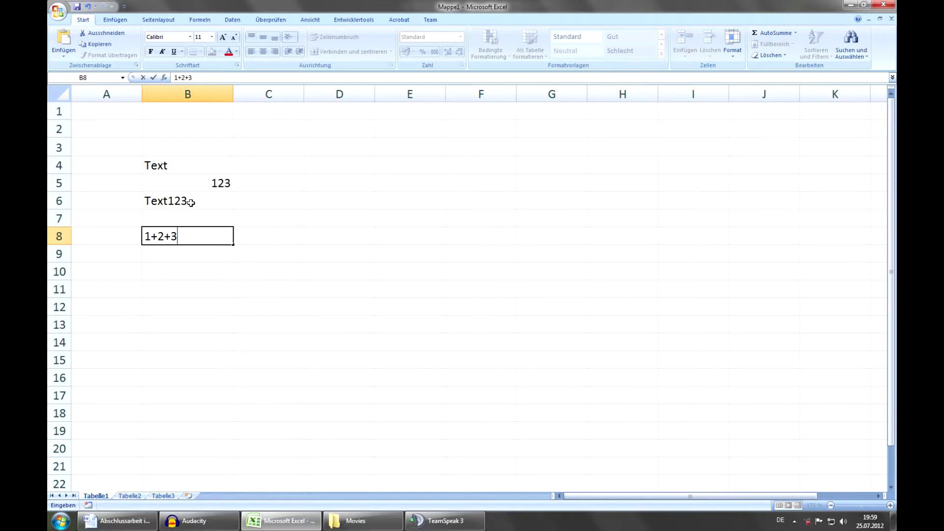
{"action": "key", "text": "Return"}
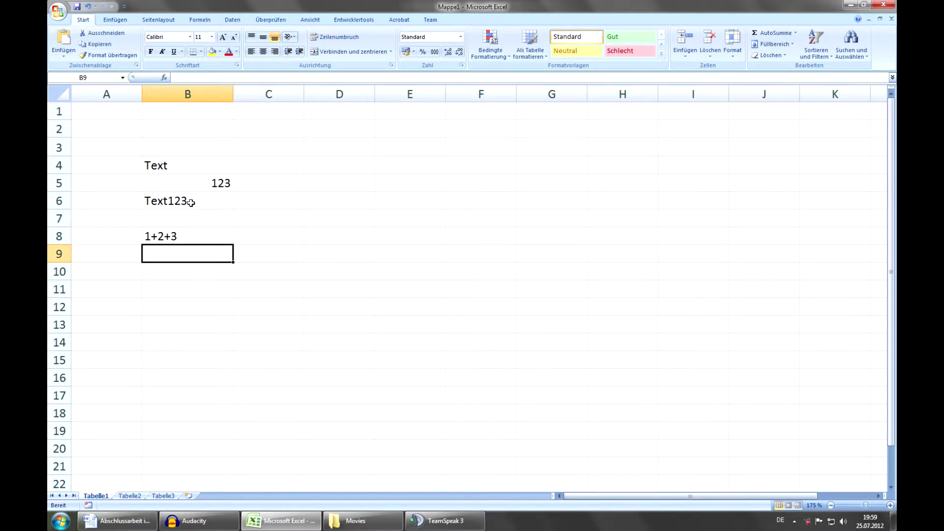
{"action": "type", "text": "="}
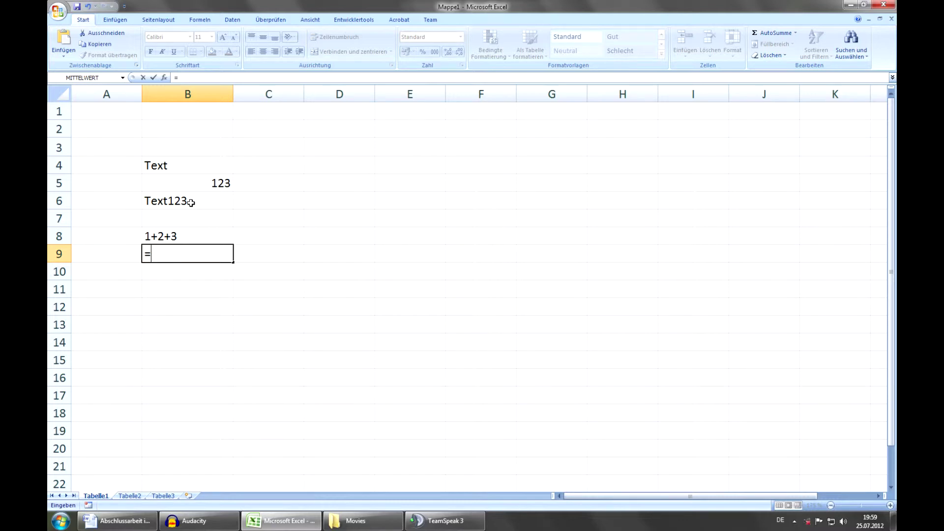
{"action": "type", "text": "1+2+3"}
{"action": "key", "text": "Return"}
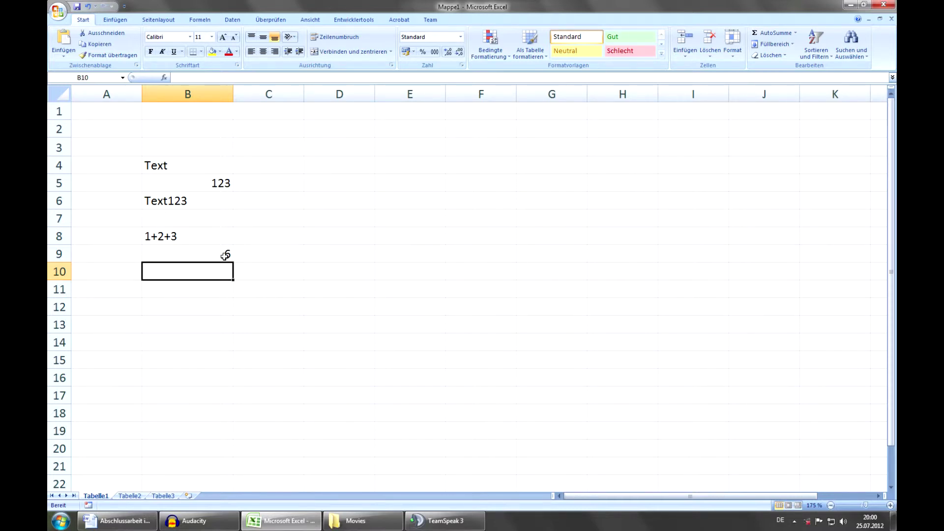
- Enter =1+2*3 in B10 and =(1+2)*3 in B11, then begin a formula in D4
{"action": "type", "text": "="}
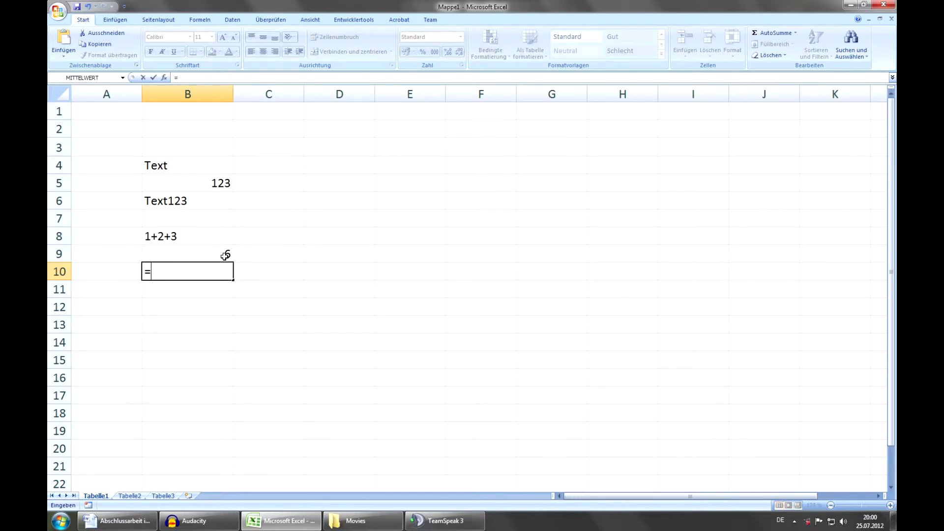
{"action": "type", "text": "1+2*3"}
{"action": "key", "text": "Return"}
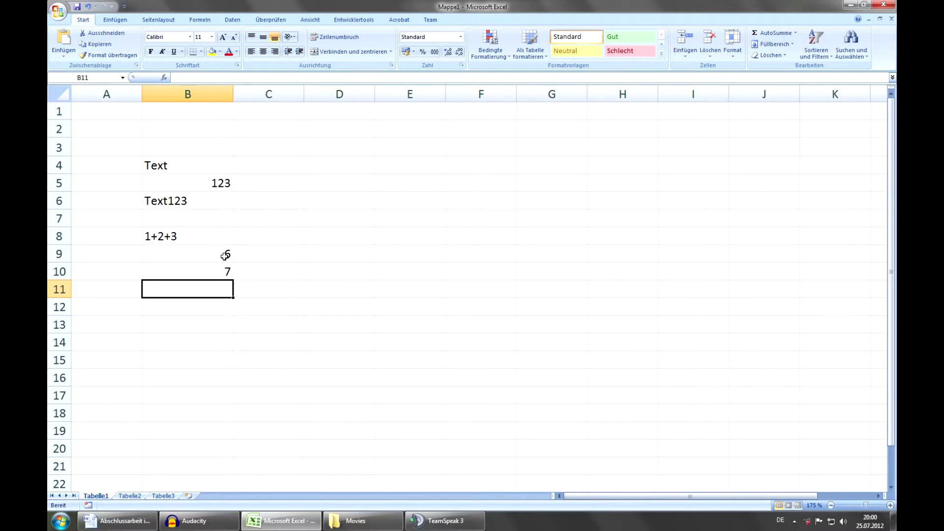
{"action": "type", "text": "="}
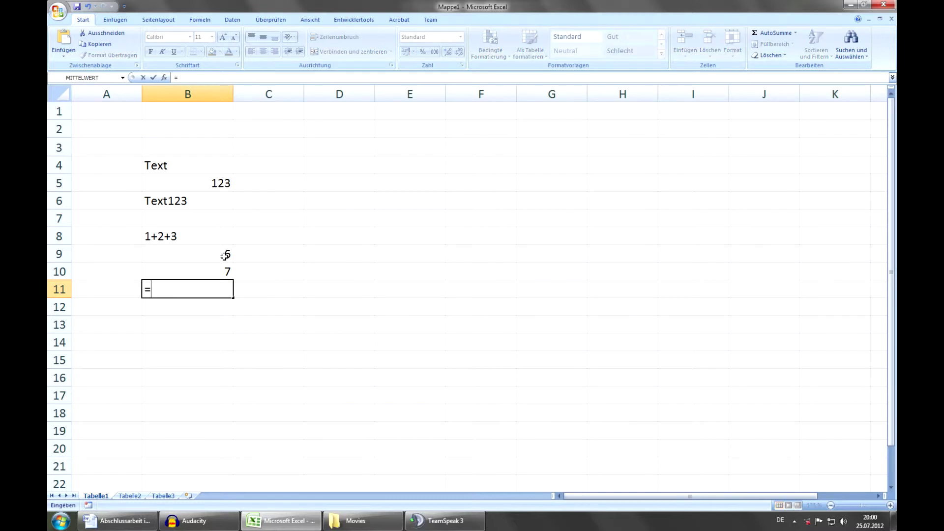
{"action": "type", "text": "(1+2)*3"}
{"action": "key", "text": "Return"}
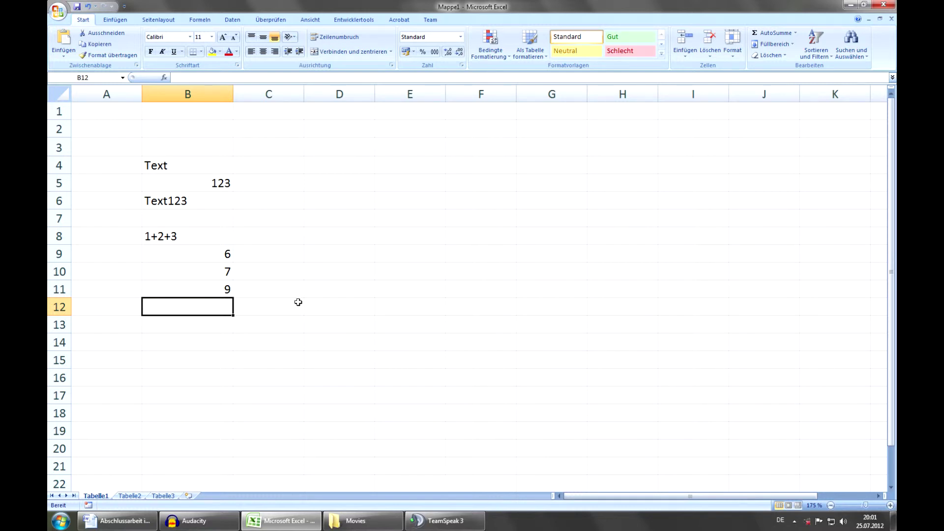
{"action": "left_click", "coordinate": [358, 168]}
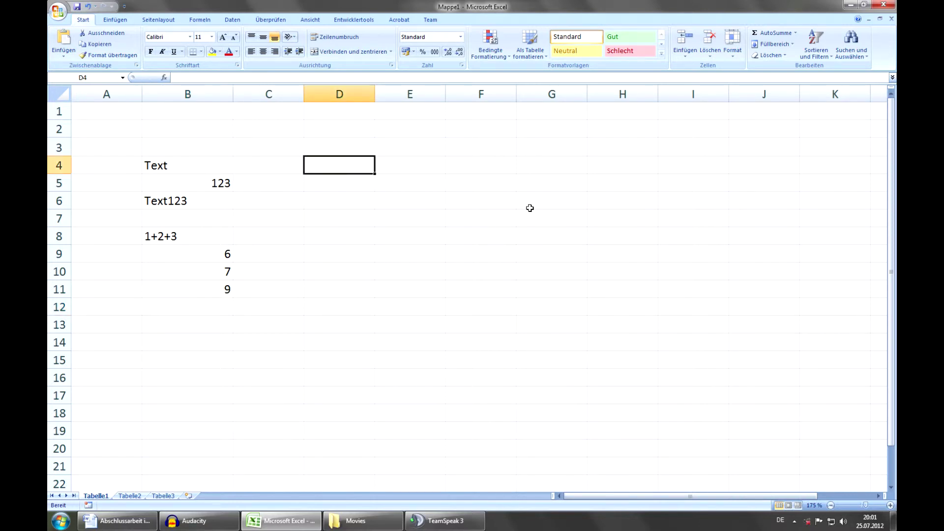
{"action": "type", "text": "="}
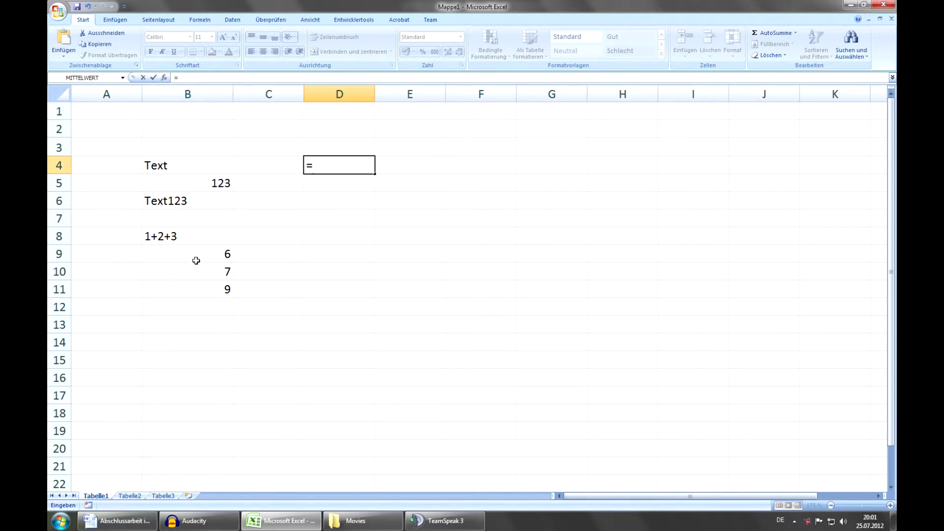
- Complete D4's formula as =B9+4 by referencing B9, showing 10
{"action": "left_click", "coordinate": [189, 252]}
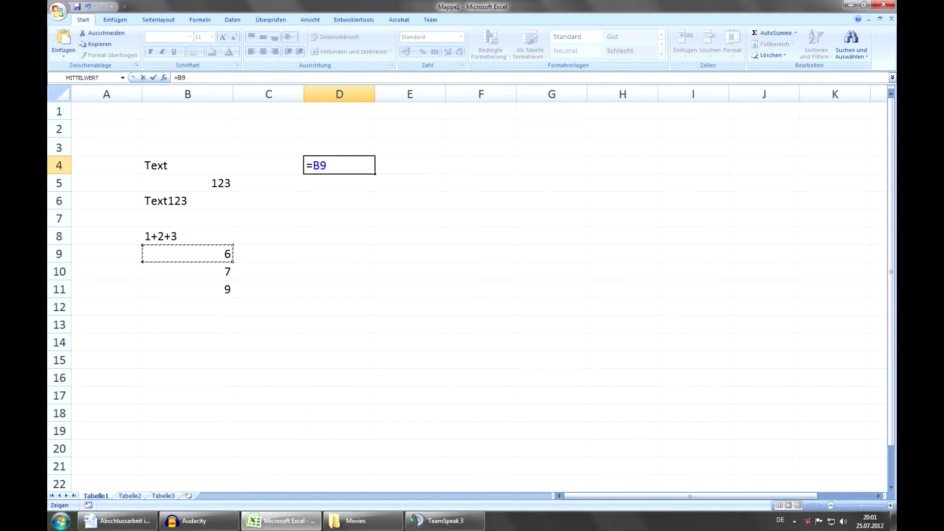
{"action": "type", "text": "+4"}
{"action": "key", "text": "Return"}
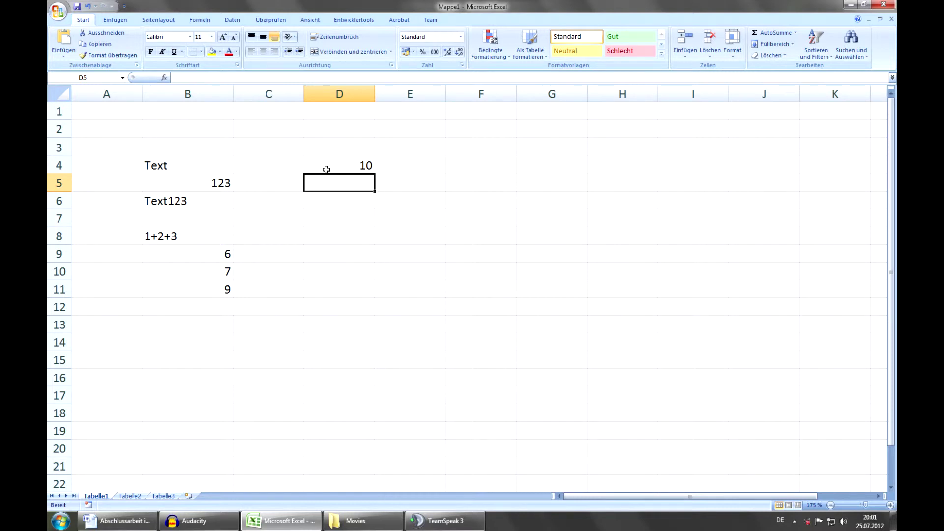
{"action": "left_click", "coordinate": [208, 259]}
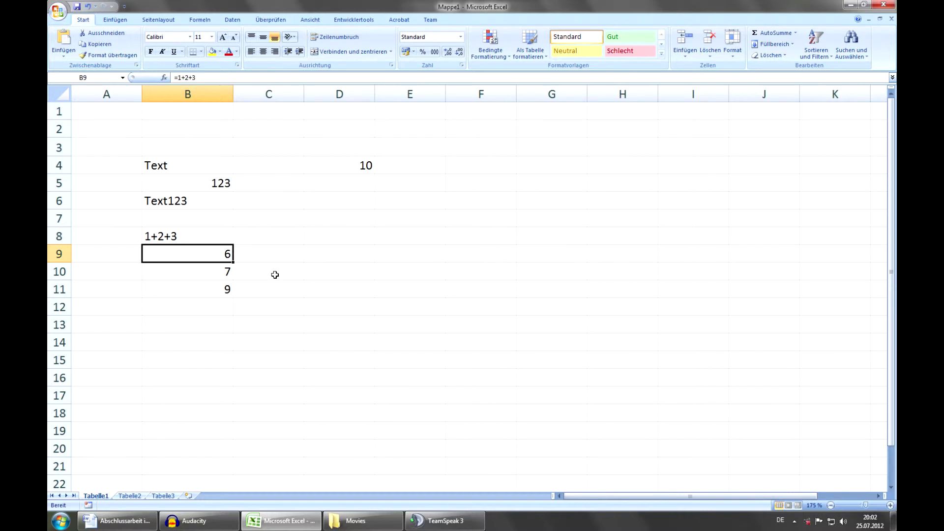
- Change B9's value to 10, then to 1000
{"action": "type", "text": "10"}
{"action": "key", "text": "Return"}
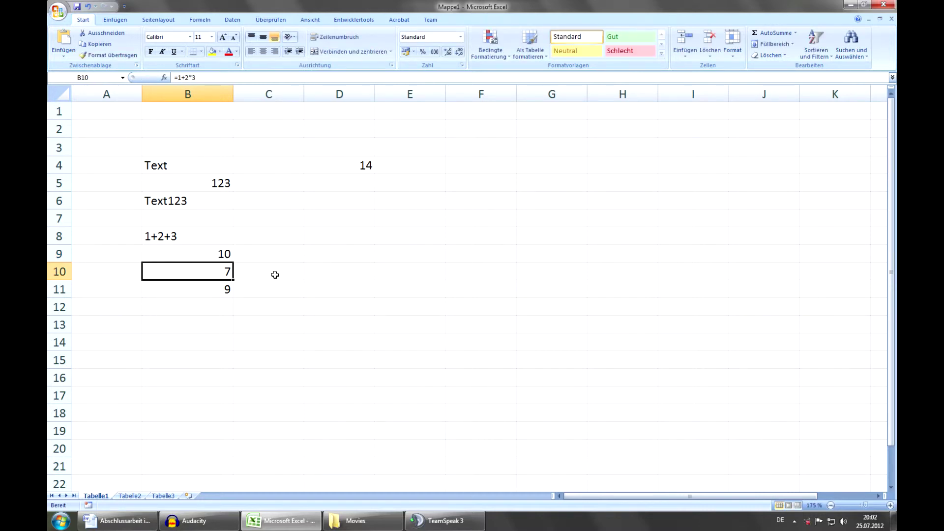
{"action": "left_click", "coordinate": [195, 256]}
{"action": "type", "text": "1000"}
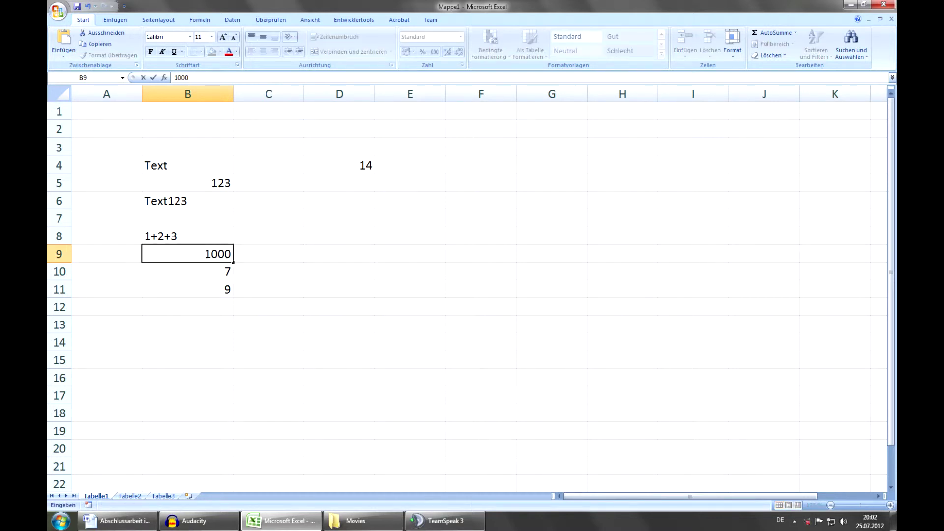
{"action": "key", "text": "Return"}
{"action": "left_click", "coordinate": [184, 260]}
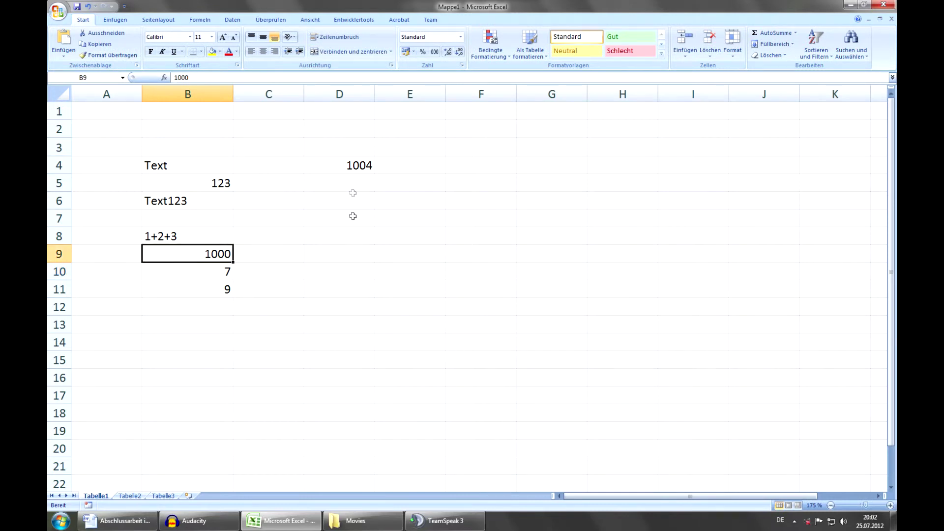
- Inspect the formulas in D4 (=B9+4) and B10 in the formula bar without changing them
{"action": "left_click", "coordinate": [355, 164]}
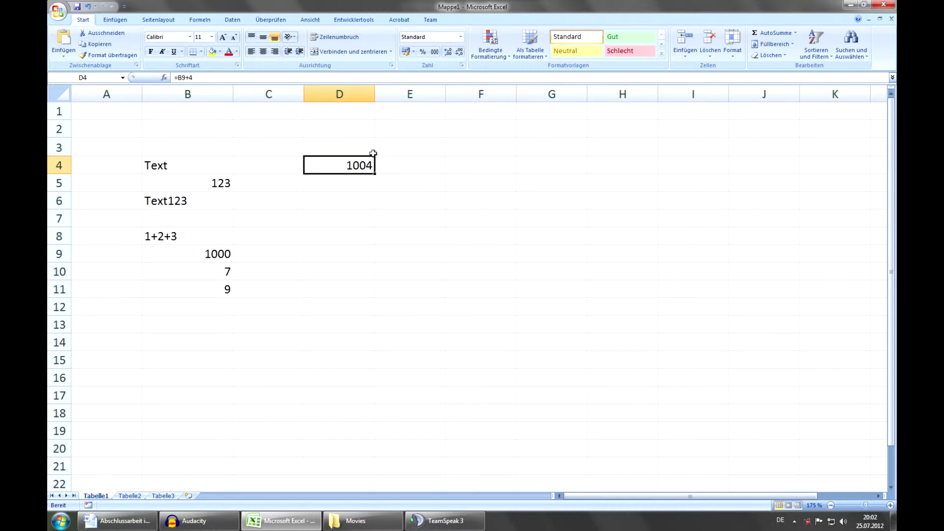
{"action": "left_click", "coordinate": [206, 78]}
{"action": "left_click_drag", "start_coordinate": [191, 78], "coordinate": [174, 78]}
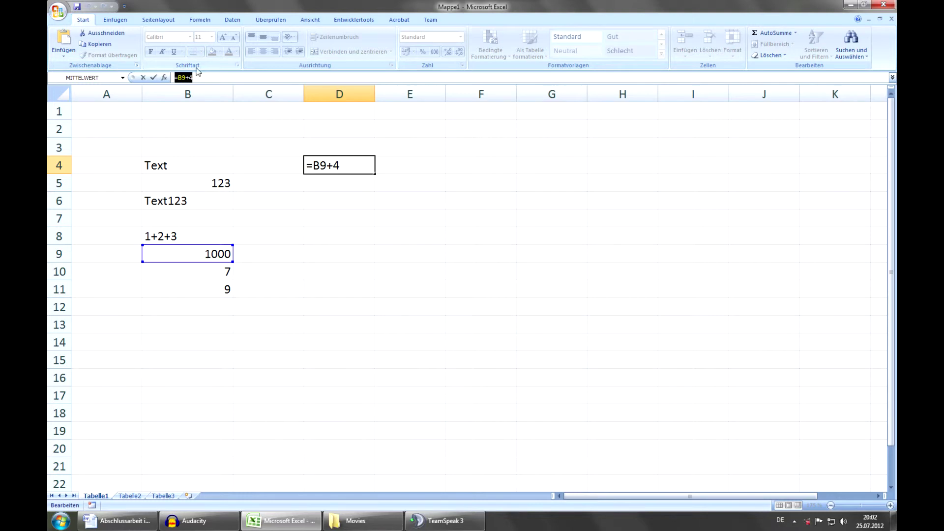
{"action": "left_click", "coordinate": [184, 78]}
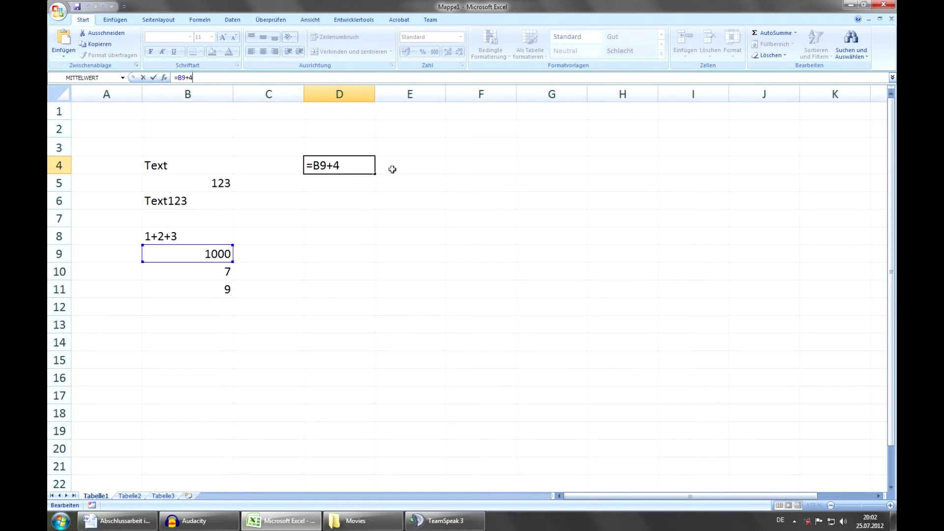
{"action": "key", "text": "Return"}
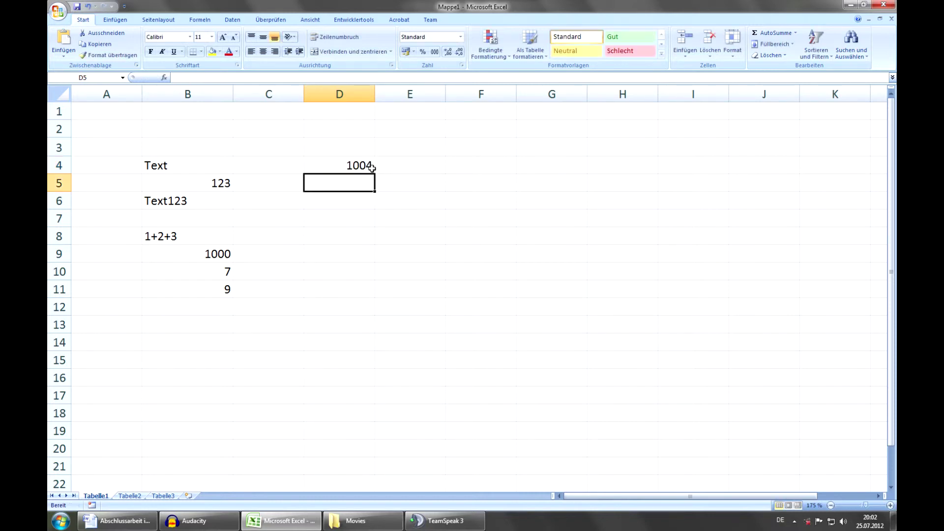
{"action": "left_click", "coordinate": [222, 273]}
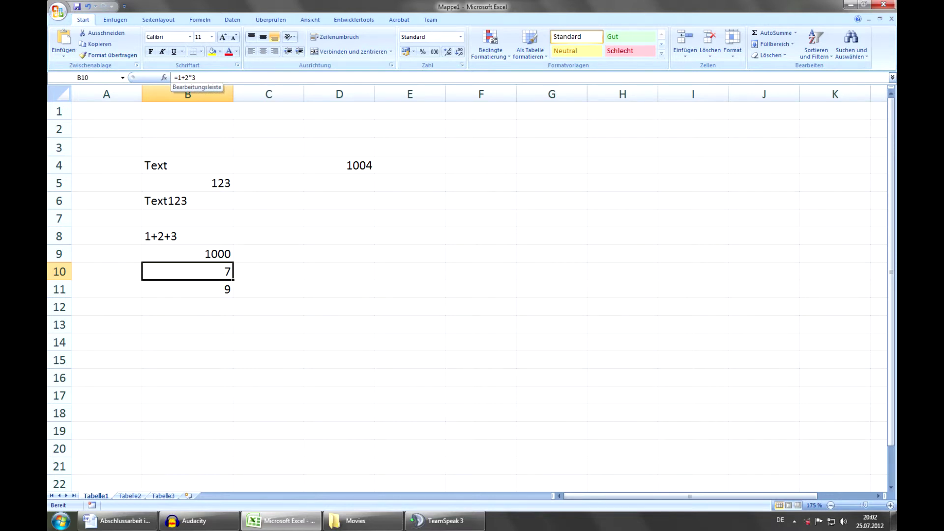
{"action": "left_click", "coordinate": [178, 77]}
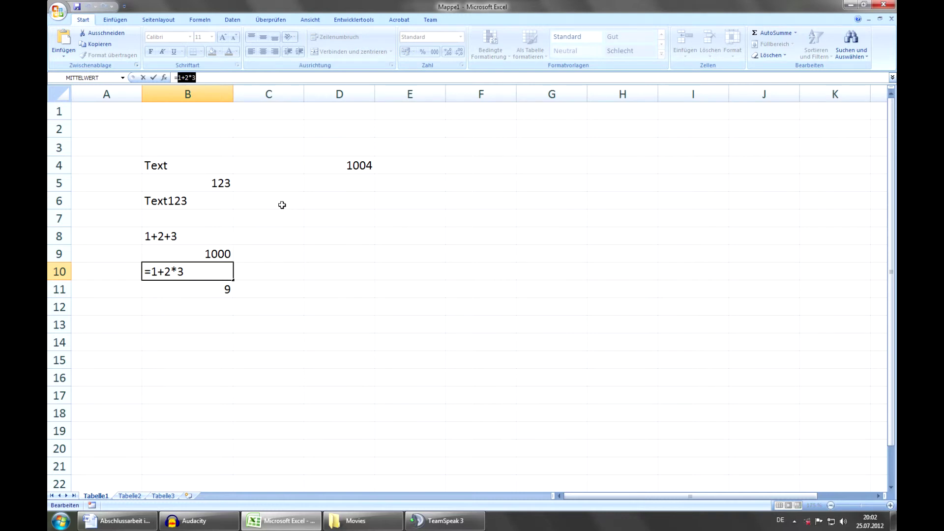
{"action": "key", "text": "Return"}
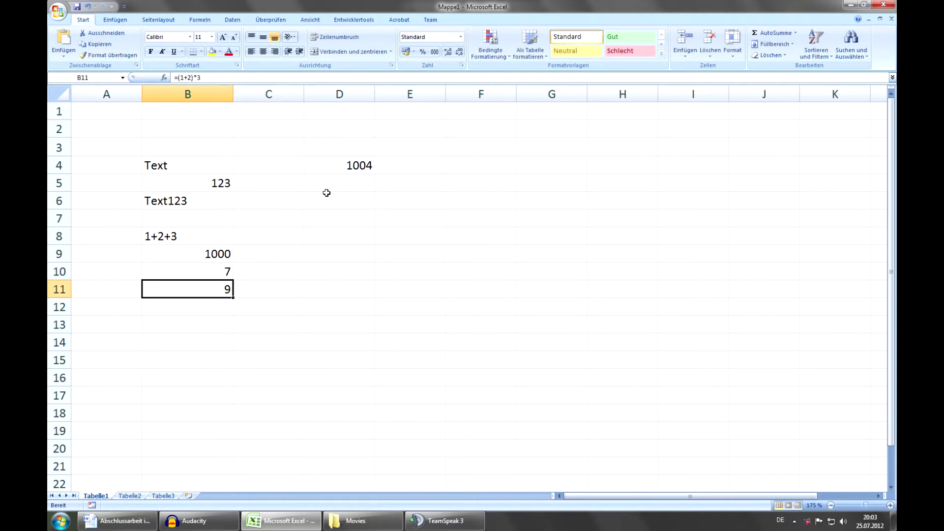
{"action": "left_click", "coordinate": [357, 171]}
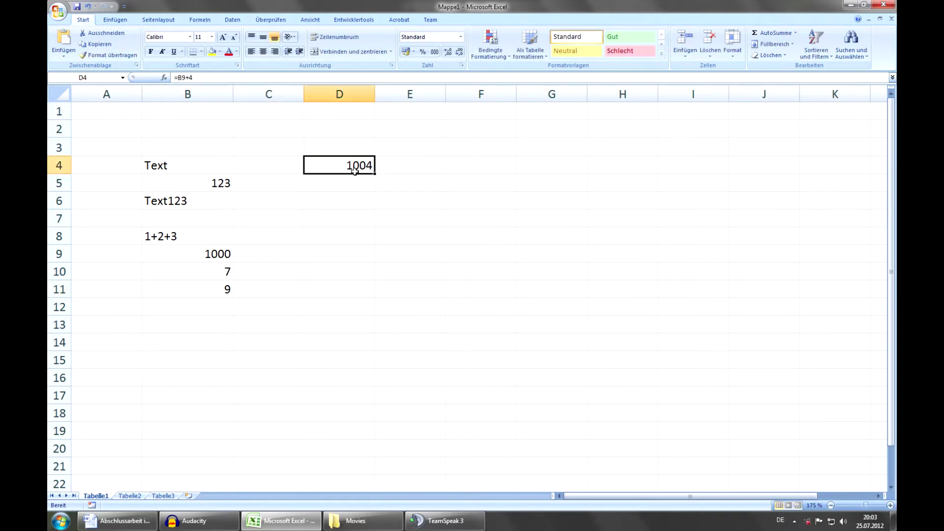
{"action": "left_click", "coordinate": [358, 201]}
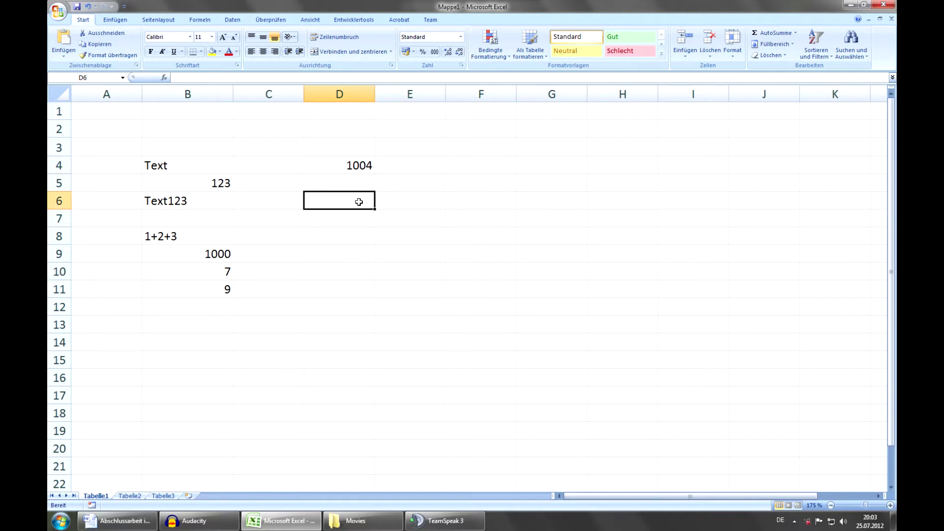
- Build =(B9+B10)*B11 in D6 by clicking the cells, giving 9063
{"action": "type", "text": "="}
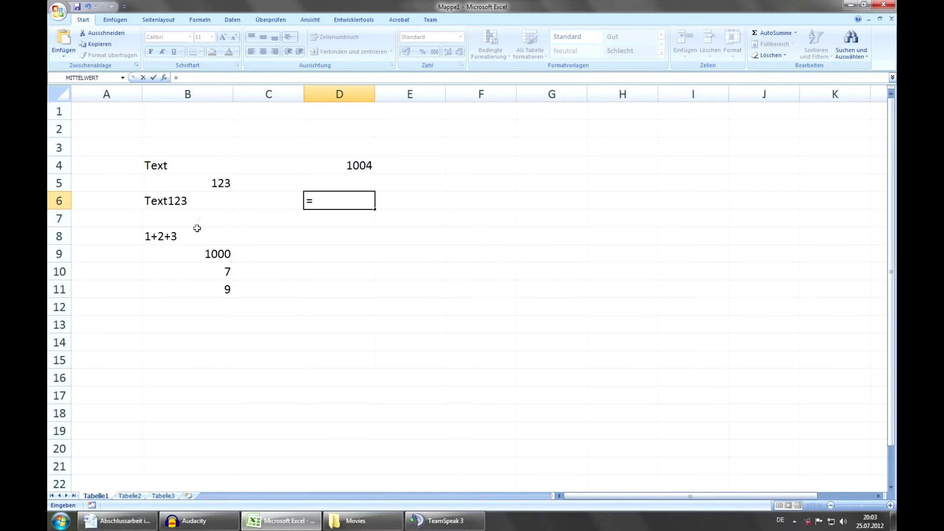
{"action": "left_click", "coordinate": [191, 253]}
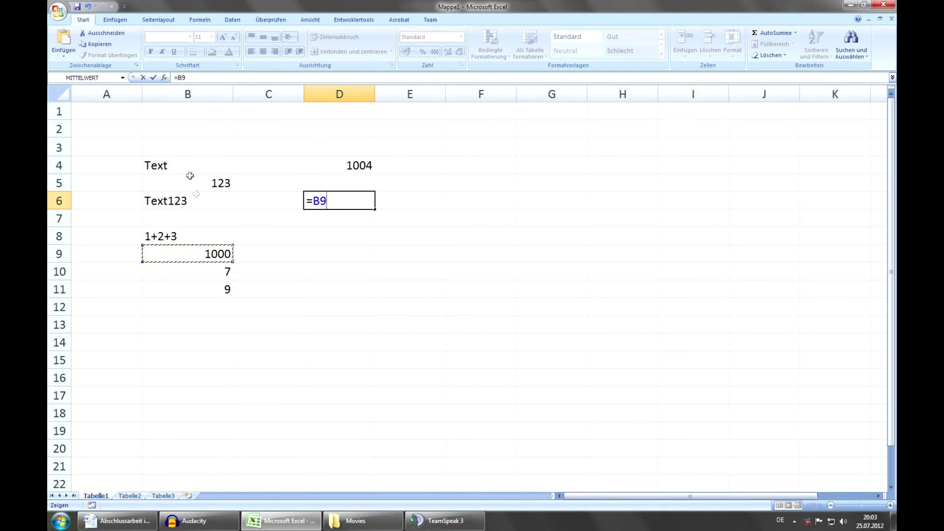
{"action": "type", "text": "+"}
{"action": "left_click", "coordinate": [205, 269]}
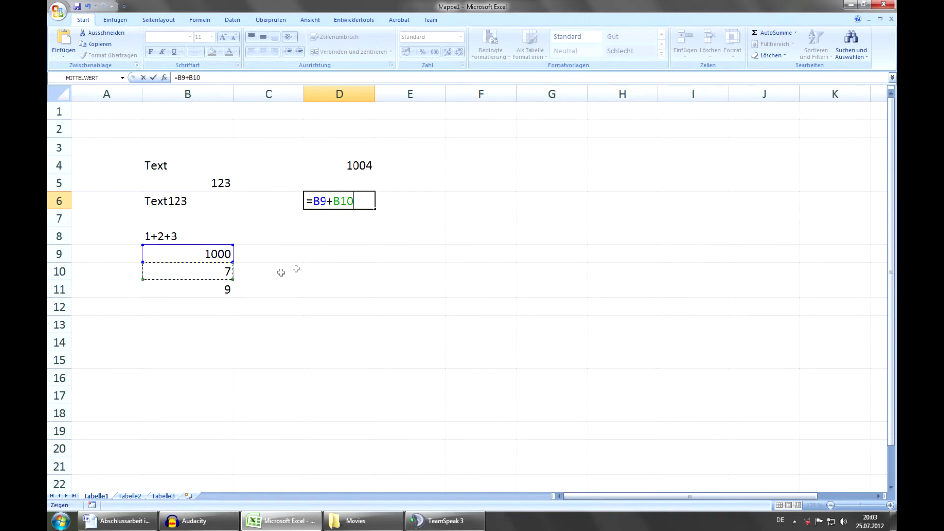
{"action": "type", "text": ")"}
{"action": "key", "text": "F2"}
{"action": "type", "text": "("}
{"action": "key", "text": "End"}
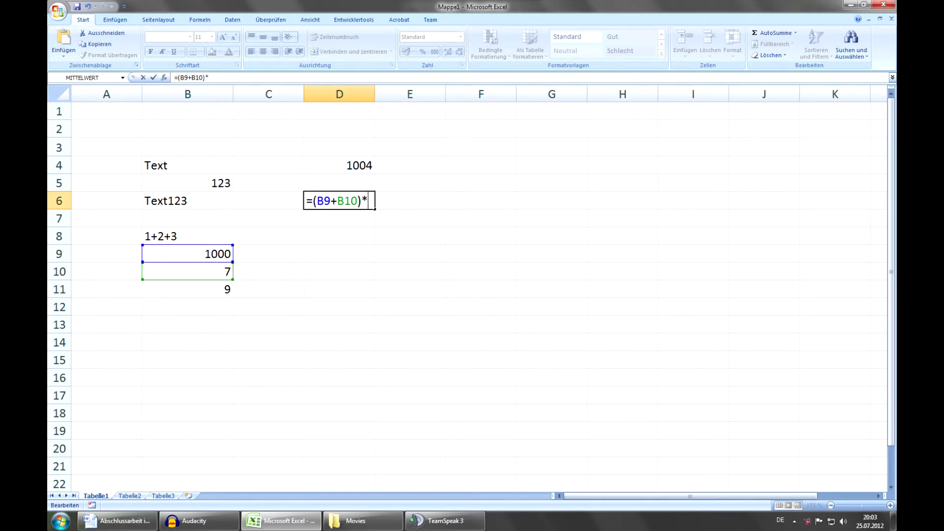
{"action": "left_click", "coordinate": [186, 290]}
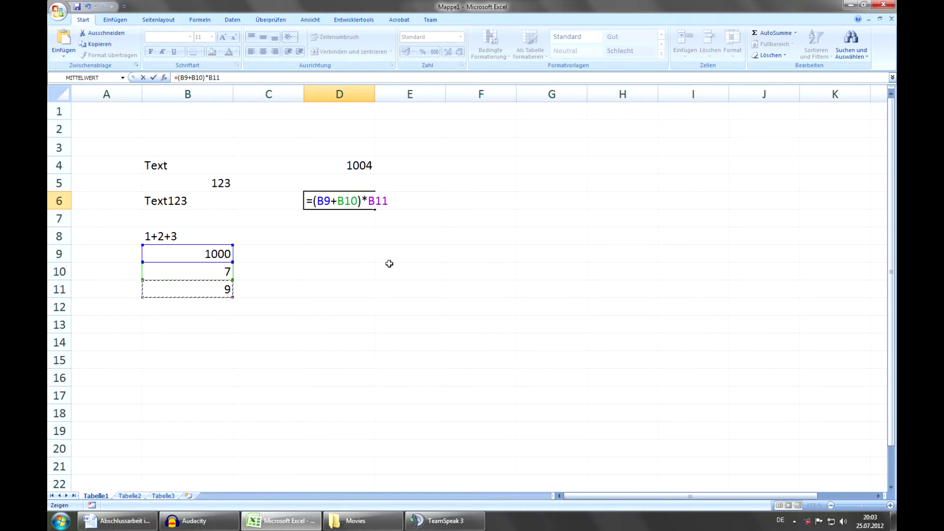
{"action": "key", "text": "Return"}
{"action": "key", "text": "Return"}
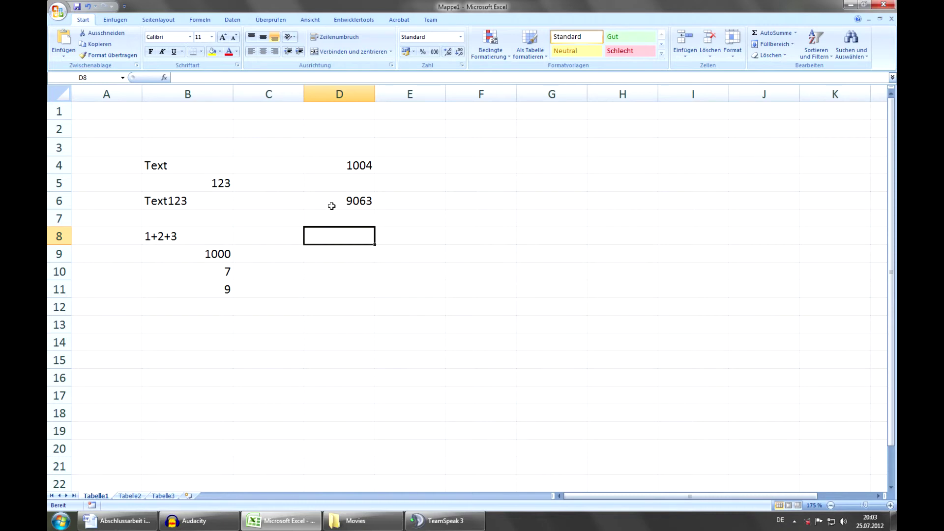
{"action": "left_click", "coordinate": [211, 259]}
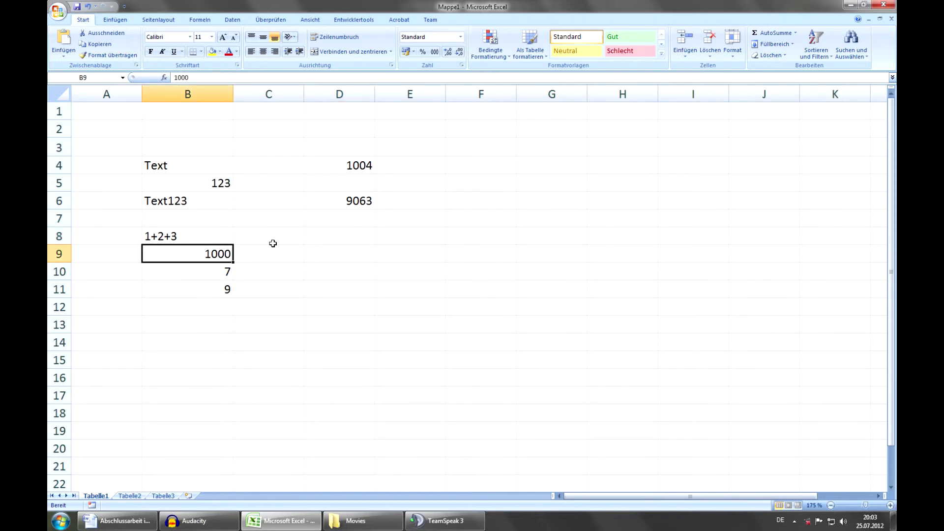
- Enter 5 in B9 and confirm that D4 recalculates to 9 and D6 to 108
{"action": "type", "text": "5"}
{"action": "key", "text": "Return"}
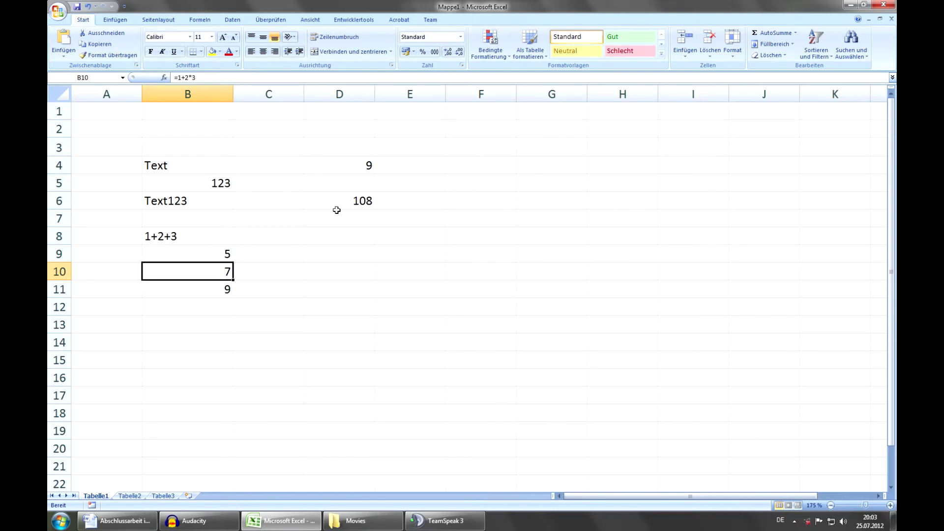
{"action": "left_click", "coordinate": [350, 167]}
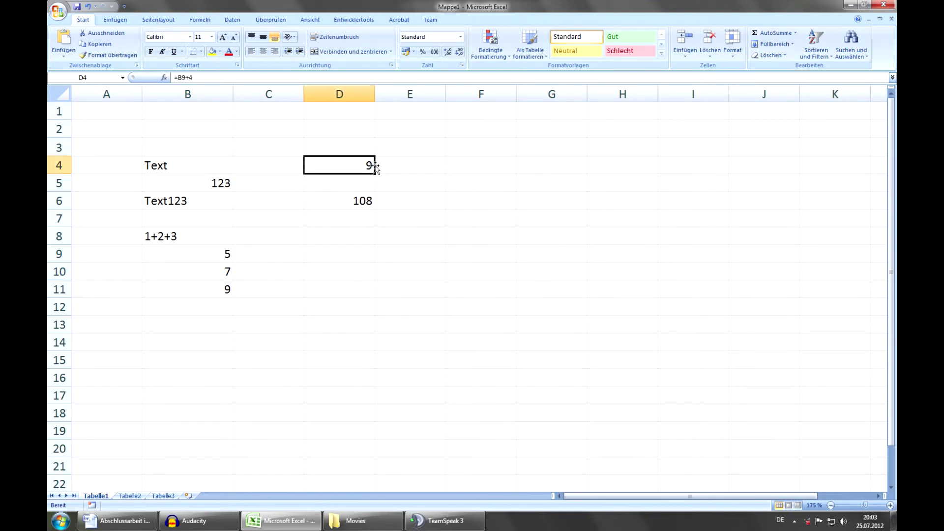
{"action": "left_click", "coordinate": [342, 200]}
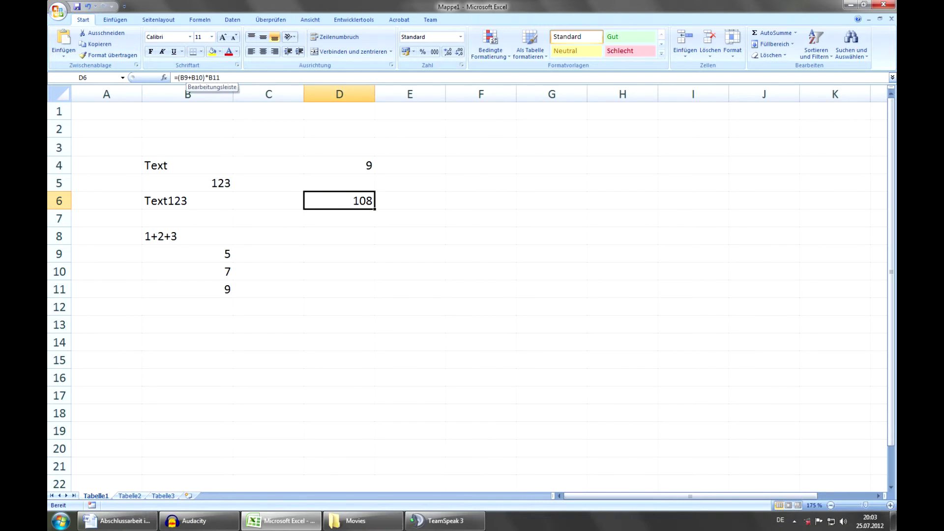
- Show the references in D6's formula, then select the old entries B4:D11
{"action": "left_click", "coordinate": [184, 77]}
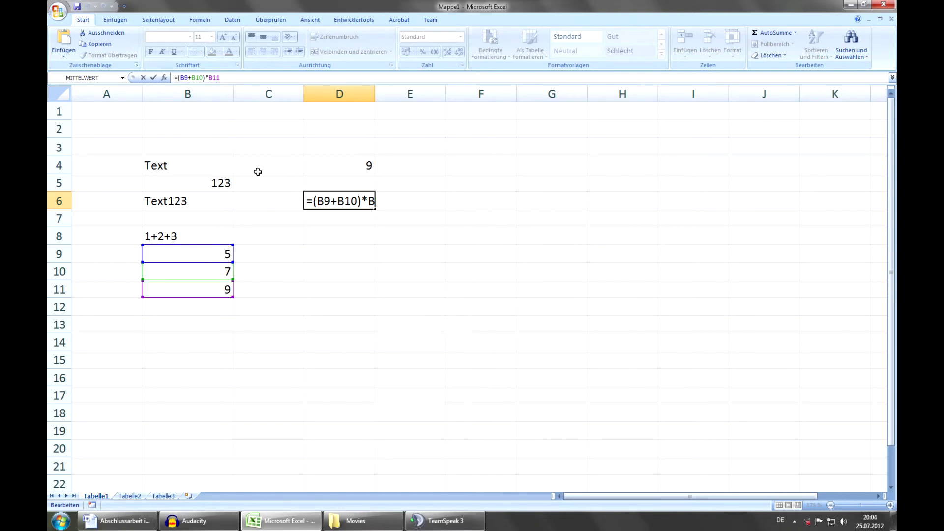
{"action": "key", "text": "Return"}
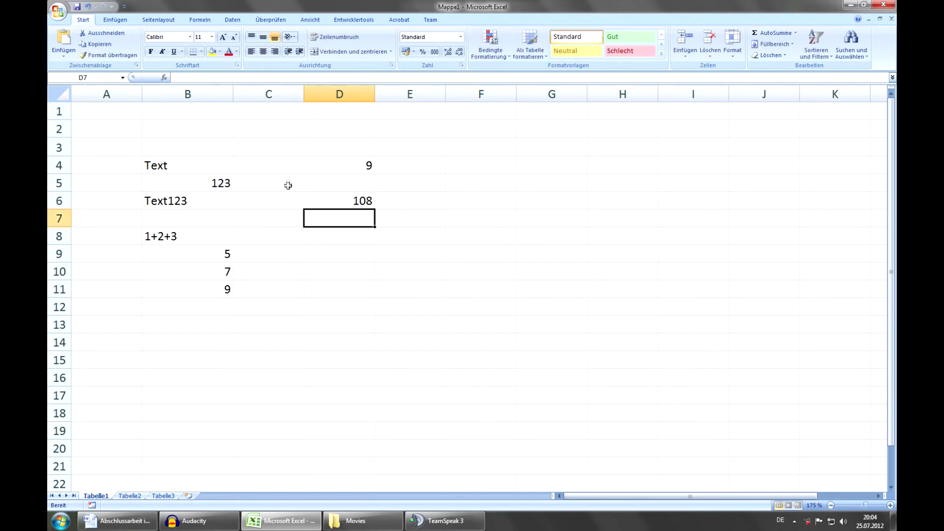
{"action": "left_click_drag", "start_coordinate": [154, 165], "coordinate": [323, 293]}
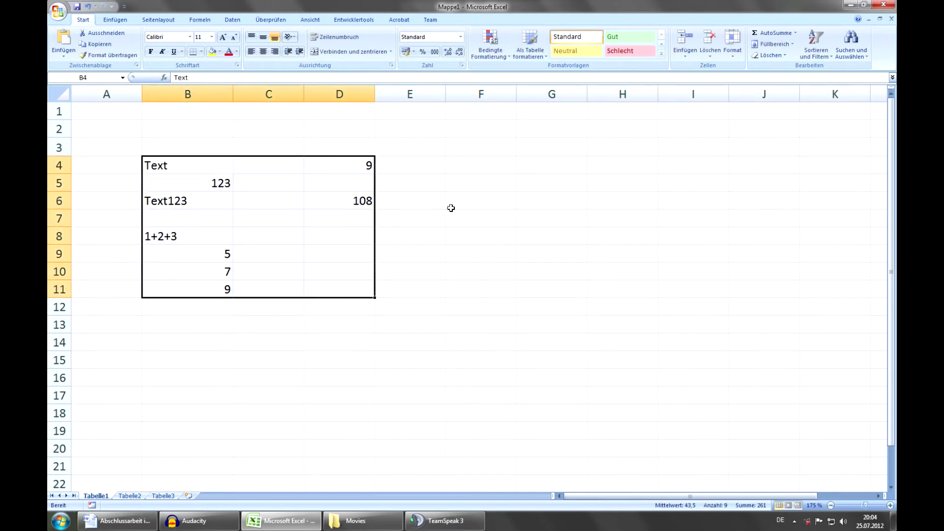
- Clear B4:D11 and label B4 'Anzahl Äpfel'
{"action": "key", "text": "Delete"}
{"action": "left_click", "coordinate": [190, 168]}
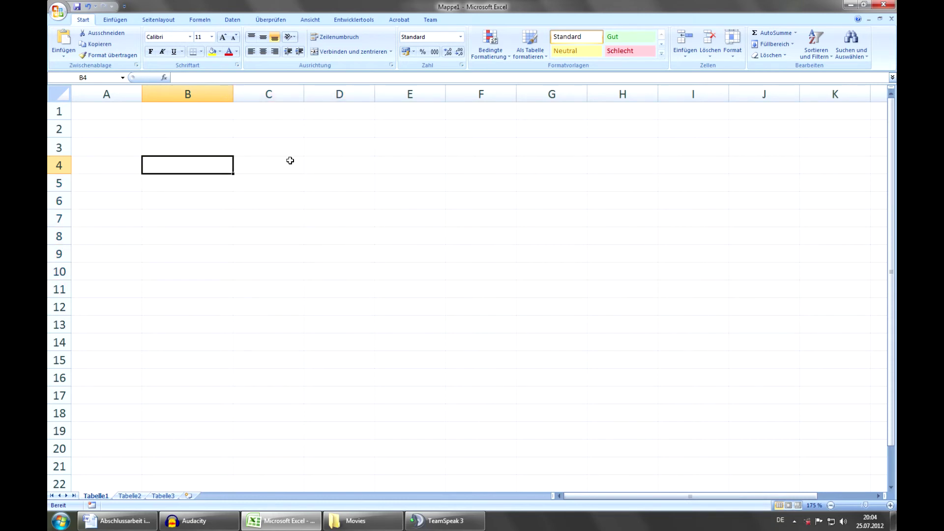
{"action": "type", "text": "Anzahl"}
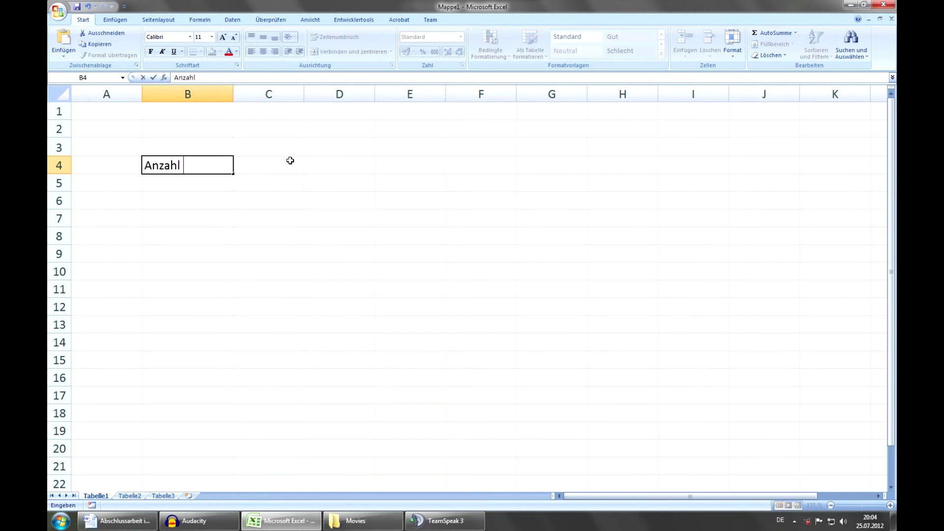
{"action": "type", "text": " Äpfle"}
{"action": "key", "text": "BackSpace"}
{"action": "key", "text": "BackSpace"}
{"action": "type", "text": "el"}
{"action": "key", "text": "Return"}
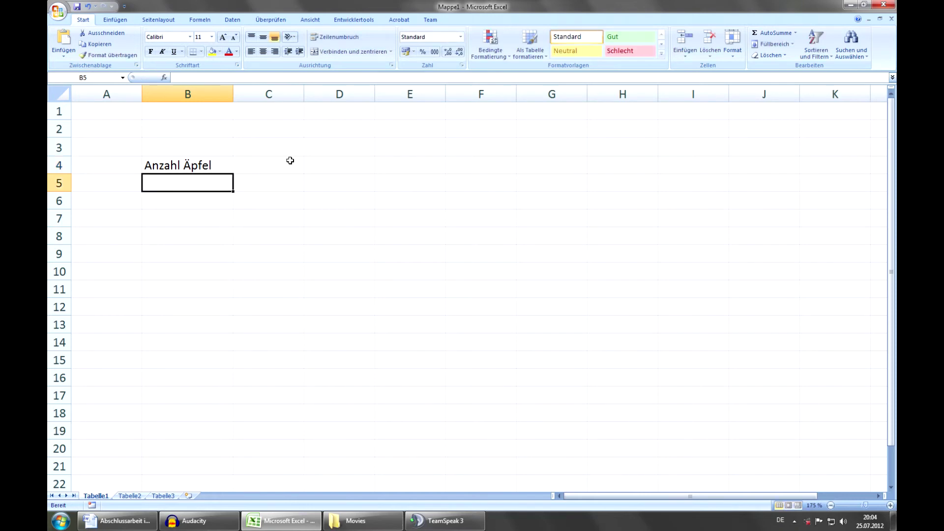
- Label B5 'Preis pro Apfel' and B7 'Gesamtpreis'
{"action": "type", "text": "Preis pro Apfe"}
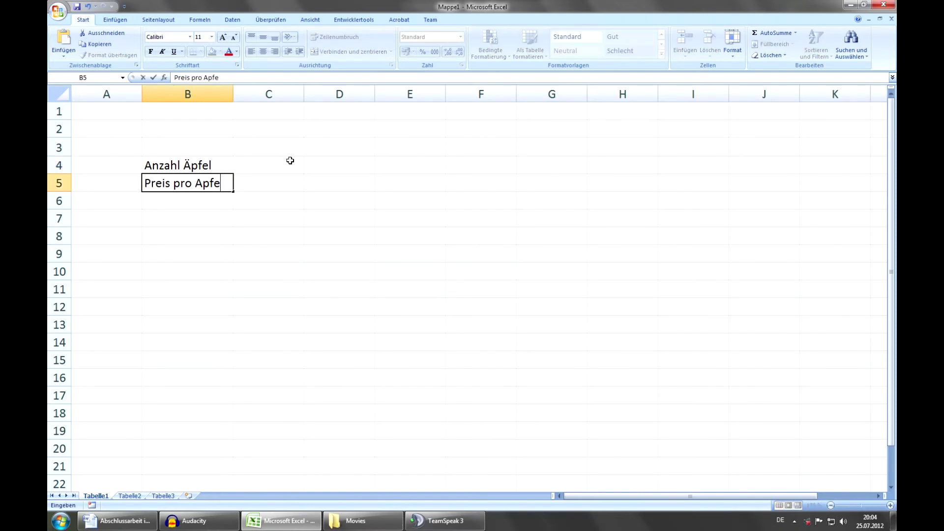
{"action": "key", "text": "Return"}
{"action": "key", "text": "Return"}
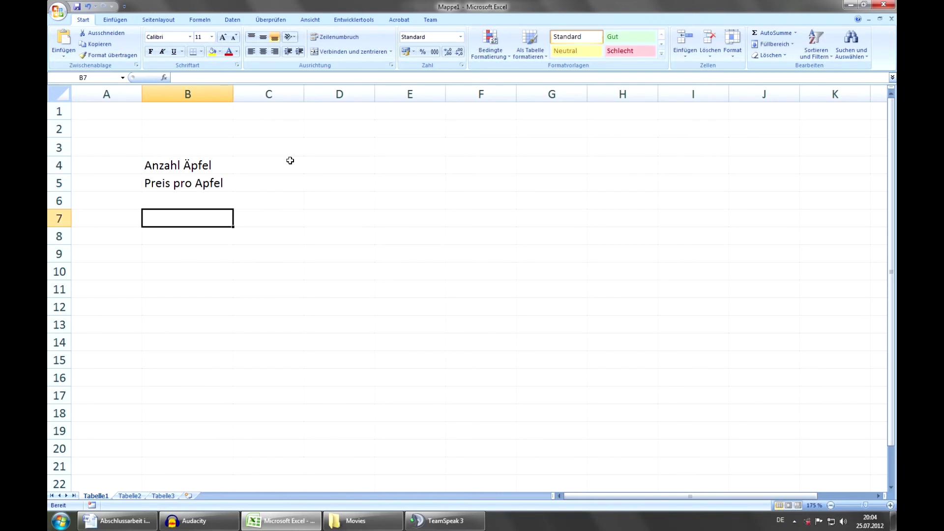
{"action": "type", "text": "Gesamtpre"}
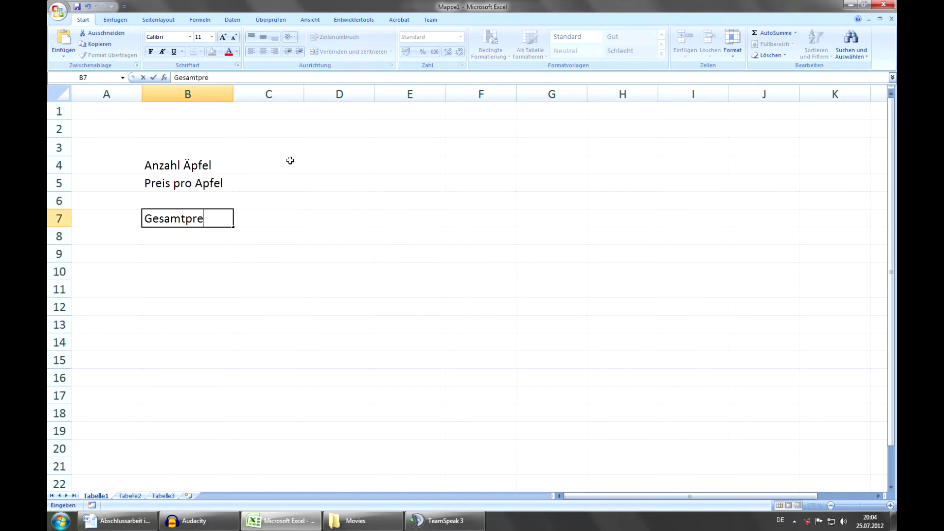
{"action": "key", "text": "Right"}
{"action": "key", "text": "Up"}
{"action": "key", "text": "Up"}
{"action": "key", "text": "Up"}
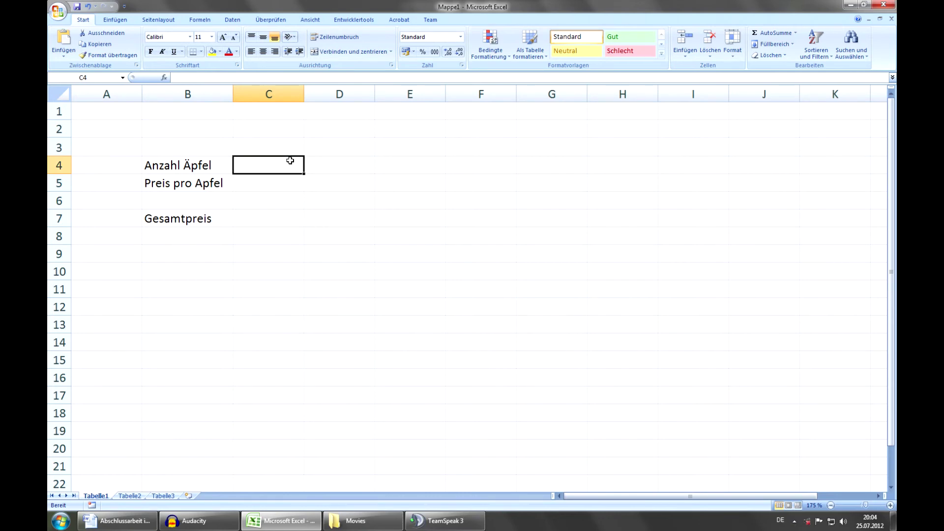
- Enter the quantity 12 in C4 and the unit price 0,59 in C5
{"action": "type", "text": "12"}
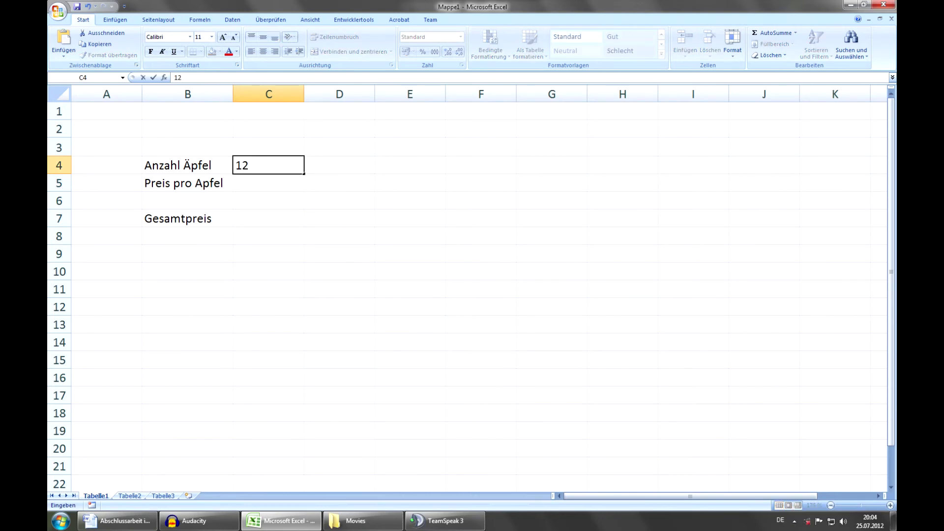
{"action": "key", "text": "Return"}
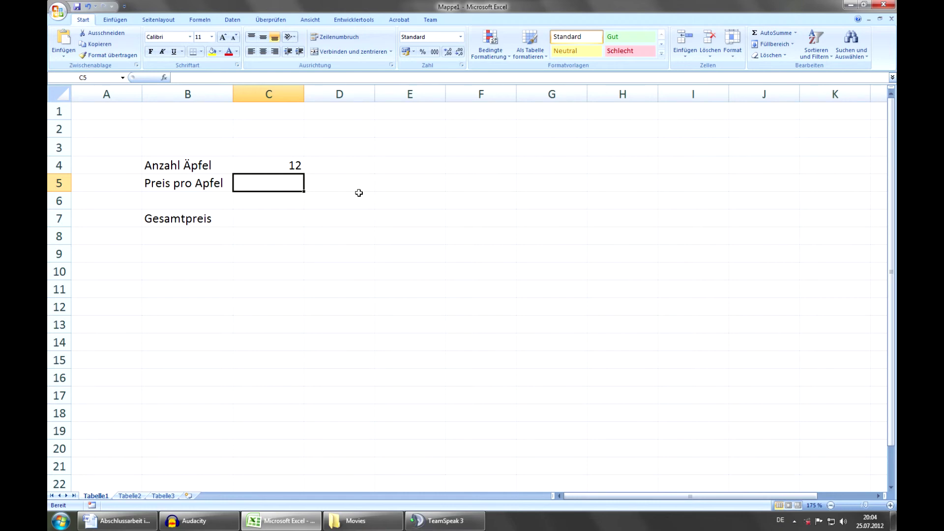
{"action": "type", "text": "0,59"}
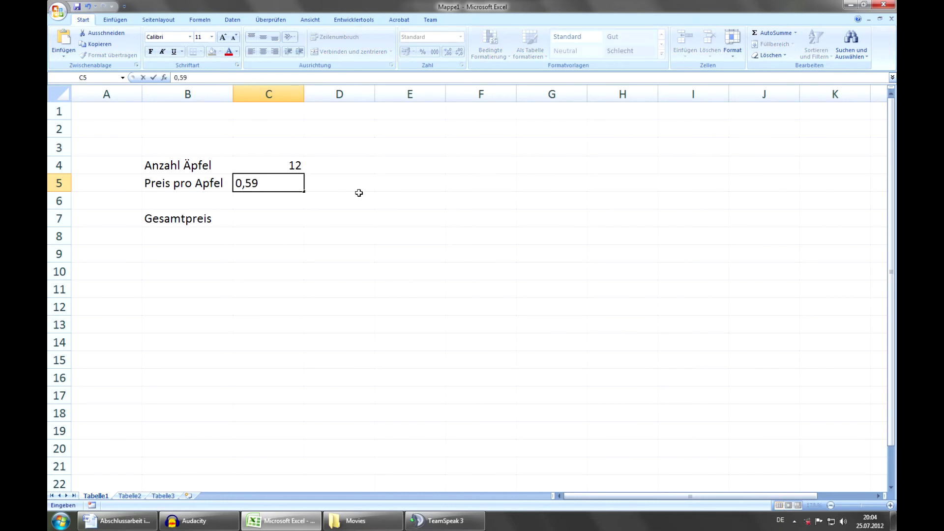
{"action": "key", "text": "Return"}
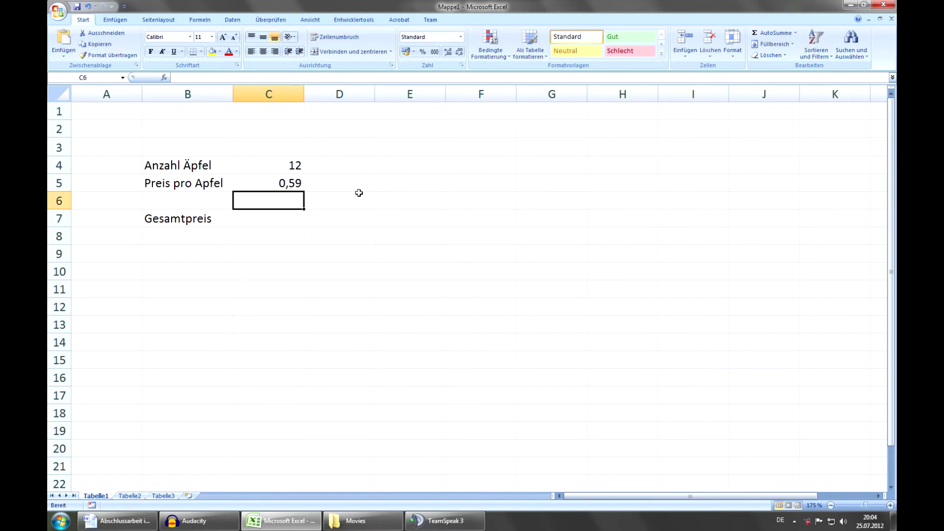
{"action": "key", "text": "Down"}
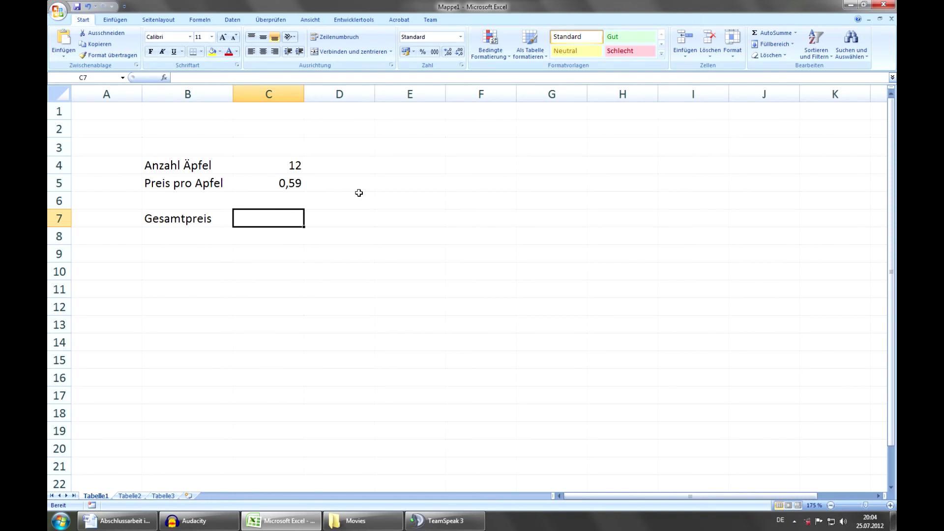
- Enter the total price formula =C4*C5 in C7
{"action": "type", "text": "="}
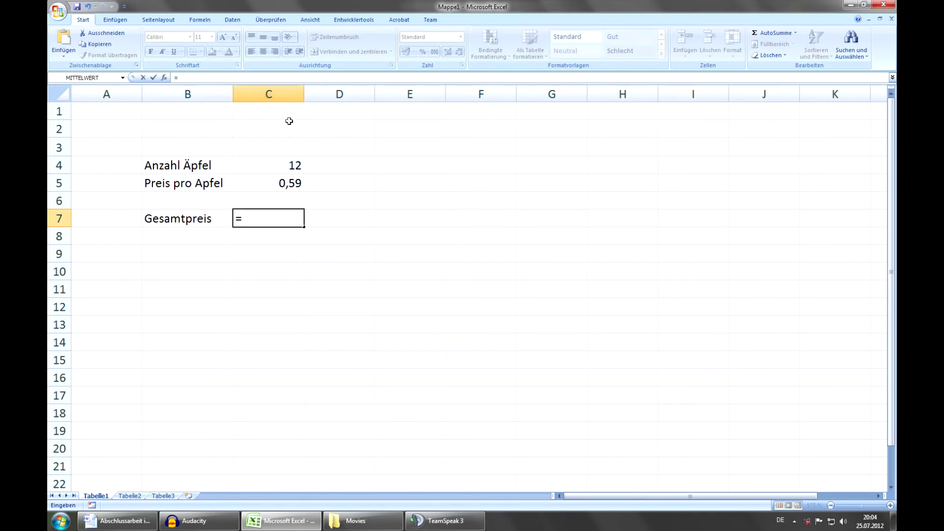
{"action": "left_click", "coordinate": [264, 166]}
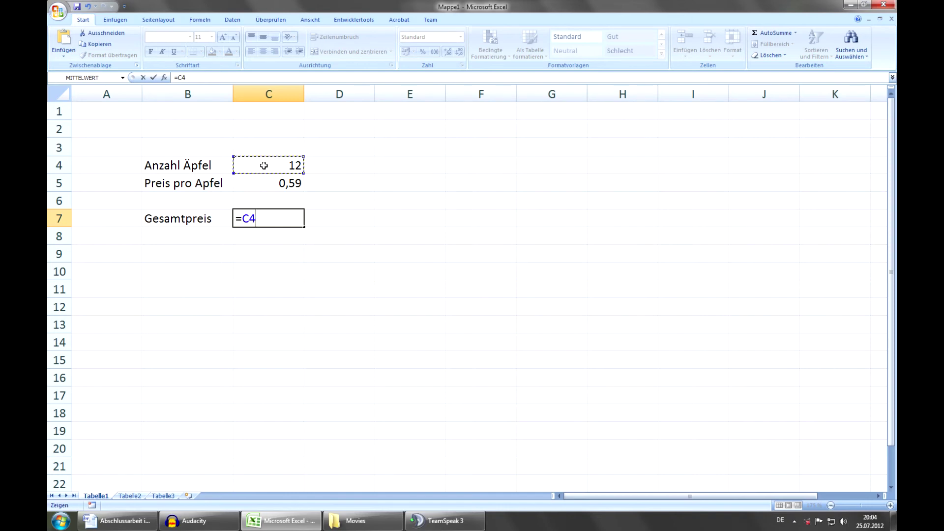
{"action": "type", "text": "*"}
{"action": "left_click", "coordinate": [274, 183]}
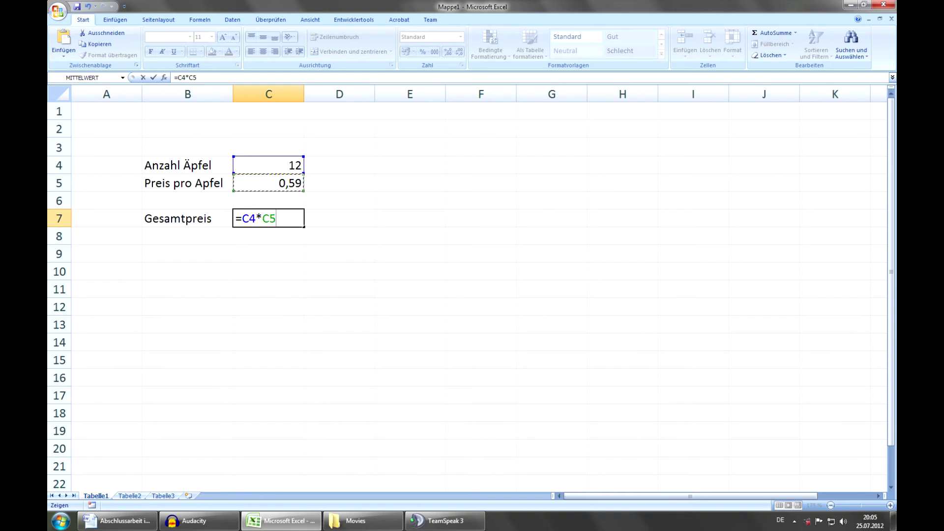
{"action": "key", "text": "Return"}
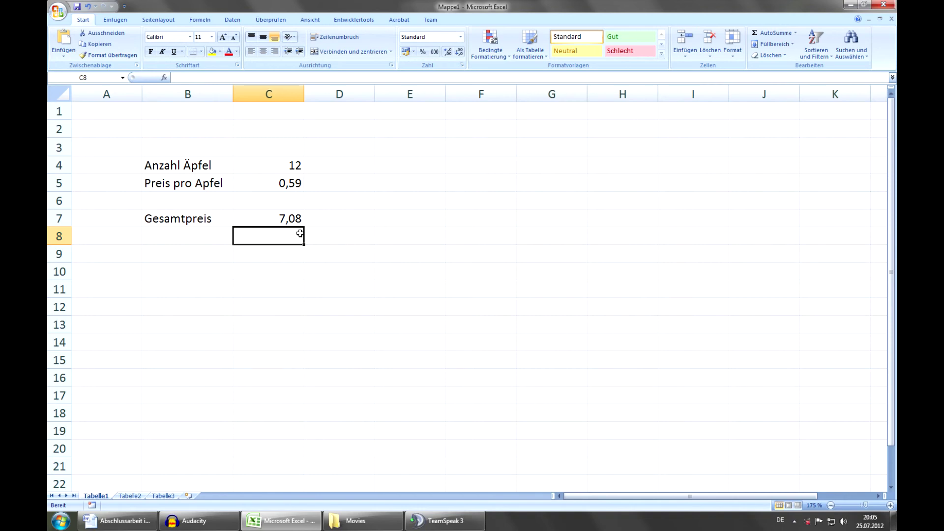
- Change the quantity in C4 to 14 so C7 recalculates to 8,26
{"action": "left_click", "coordinate": [286, 165]}
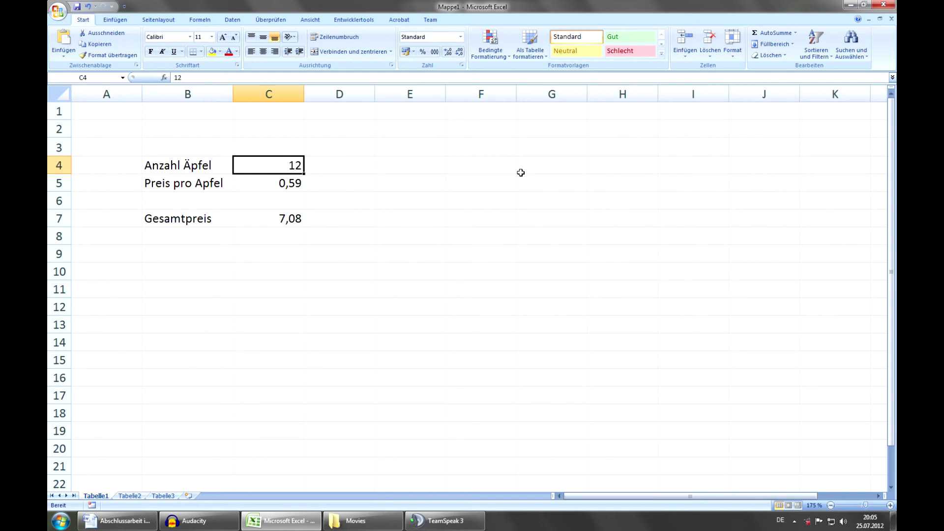
{"action": "type", "text": "14"}
{"action": "key", "text": "Return"}
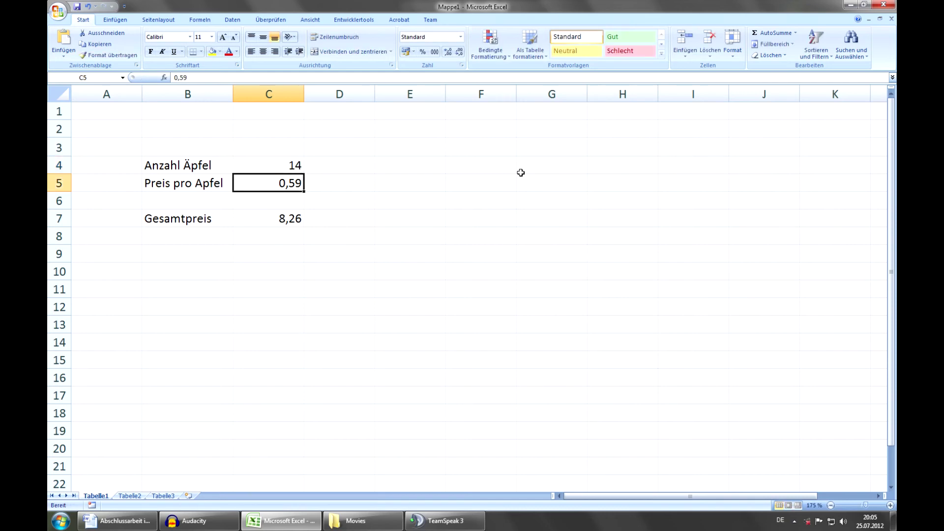
{"action": "key", "text": "Down"}
{"action": "key", "text": "Down"}
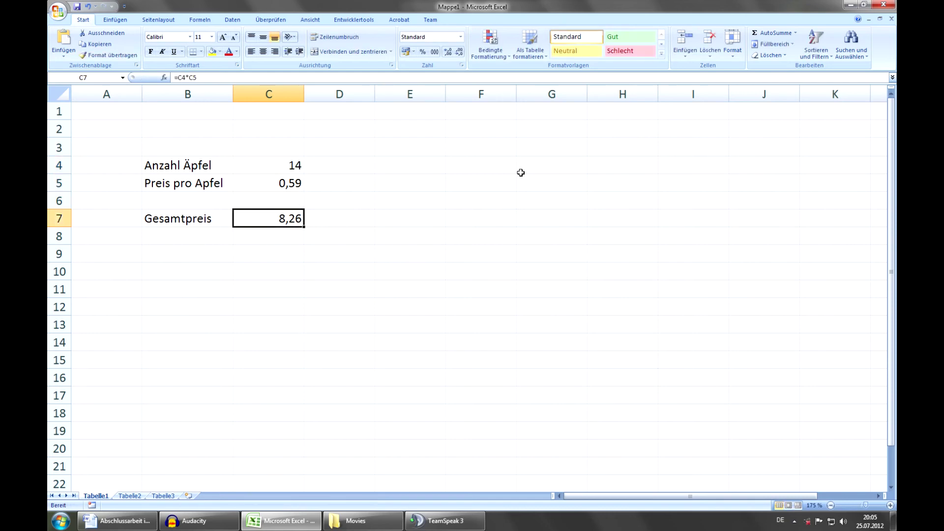